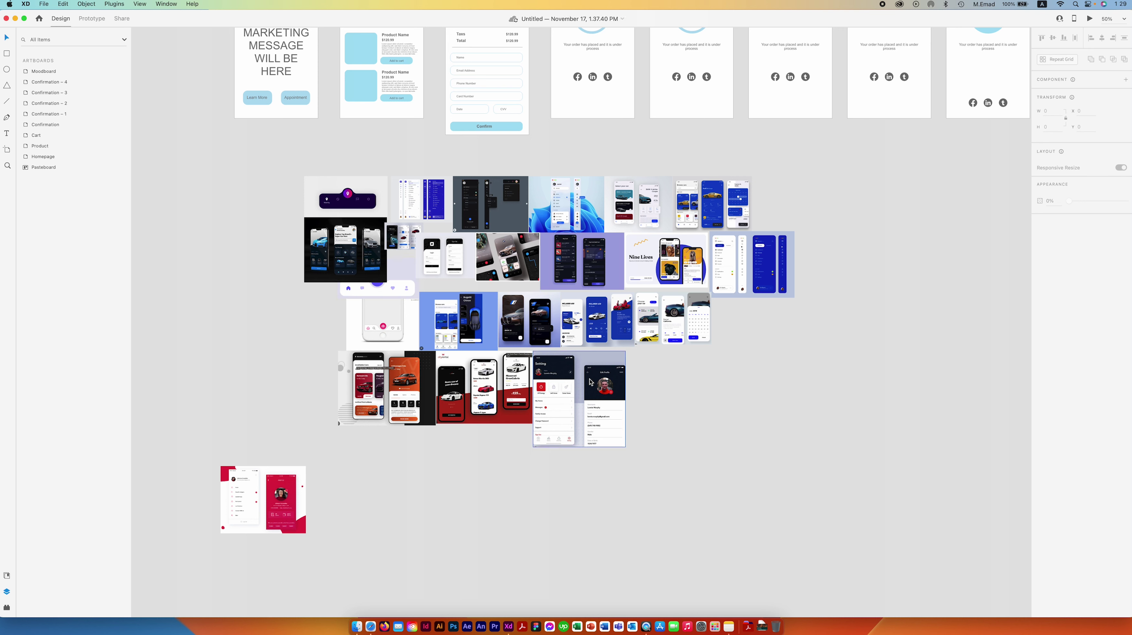
Nudge the Setting/Edit Profile screenshot into line, then scroll right to the Moodboard artboard
{"action": "left_click_drag", "start_coordinate": [590, 382], "coordinate": [568, 396]}
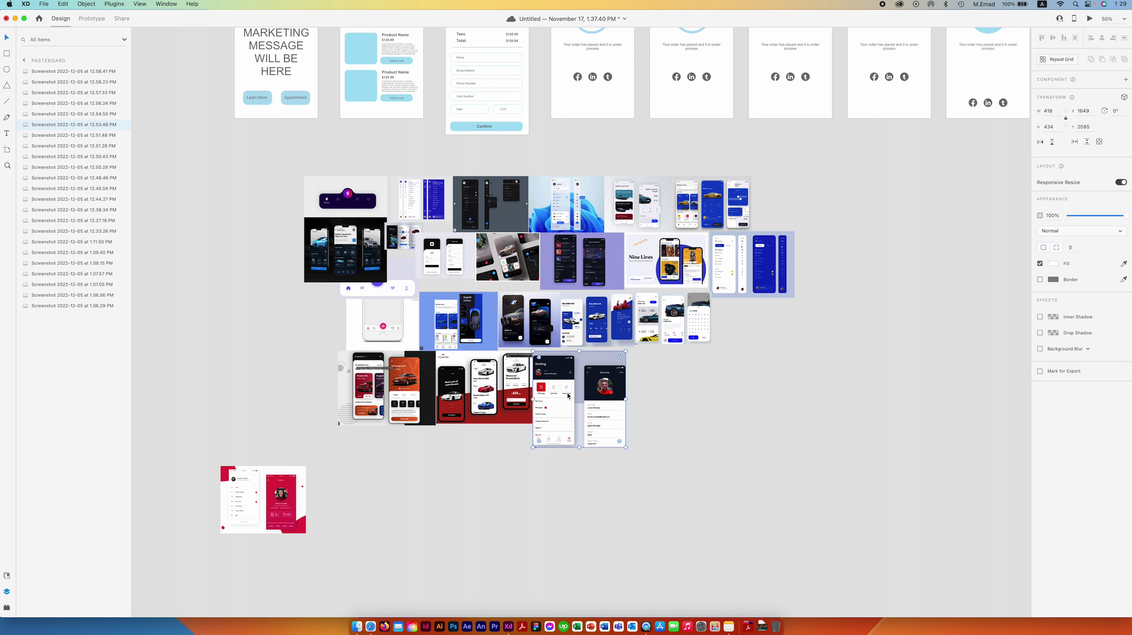
{"action": "scroll", "coordinate": [604, 287], "scroll_direction": "right", "scroll_amount": 3}
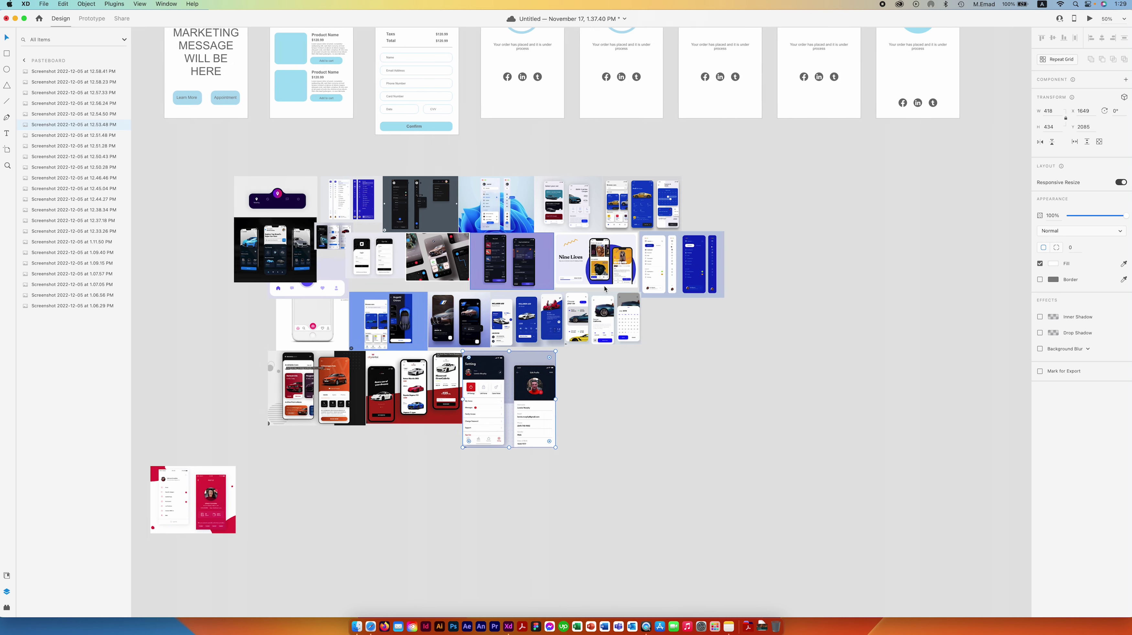
{"action": "scroll", "coordinate": [603, 287], "scroll_direction": "right", "scroll_amount": 10}
{"action": "scroll", "coordinate": [604, 287], "scroll_direction": "right", "scroll_amount": 10}
{"action": "scroll", "coordinate": [604, 286], "scroll_direction": "right", "scroll_amount": 5}
Scroll the canvas right across the Homepage, Product, Cart and Confirmation wireframe artboards
{"action": "scroll", "coordinate": [604, 288], "scroll_direction": "right", "scroll_amount": 4}
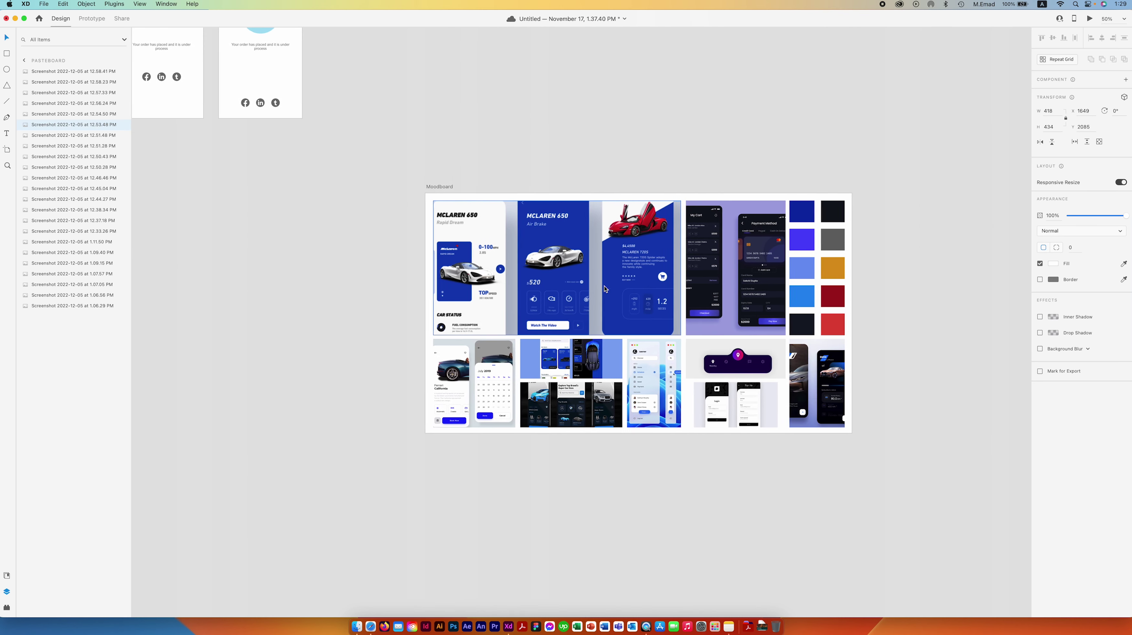
{"action": "scroll", "coordinate": [578, 311], "scroll_direction": "right", "scroll_amount": 2}
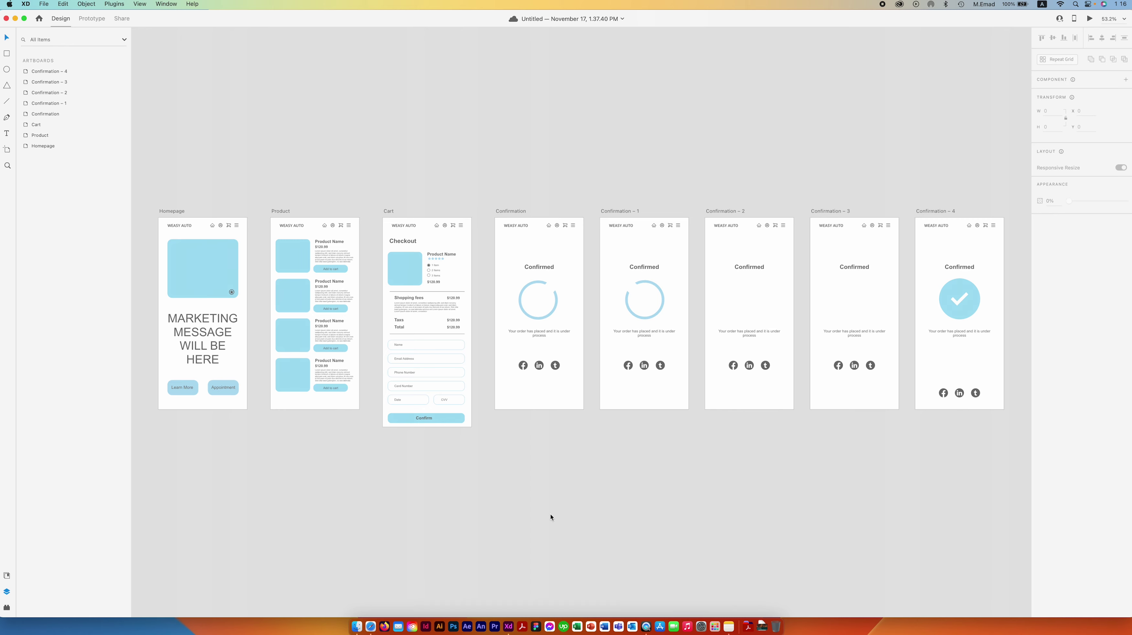
Zoom out below the wireframe artboards and check the menu bar for an image import option
{"action": "key", "text": "super+minus"}
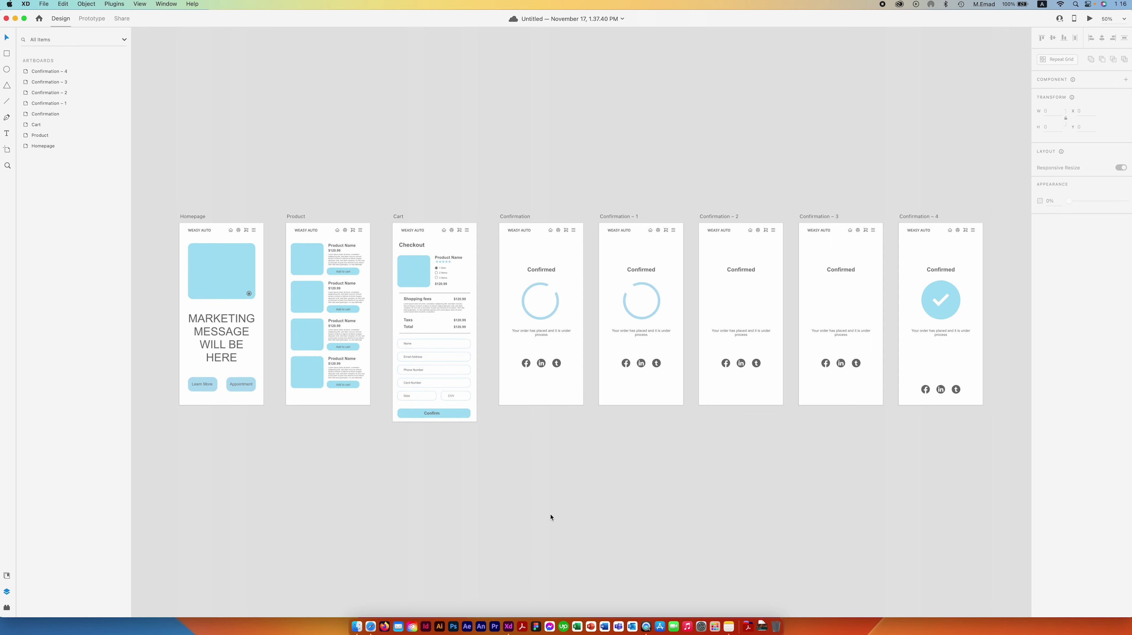
{"action": "key", "text": "super+minus"}
{"action": "scroll", "coordinate": [547, 463], "scroll_direction": "down", "scroll_amount": 1}
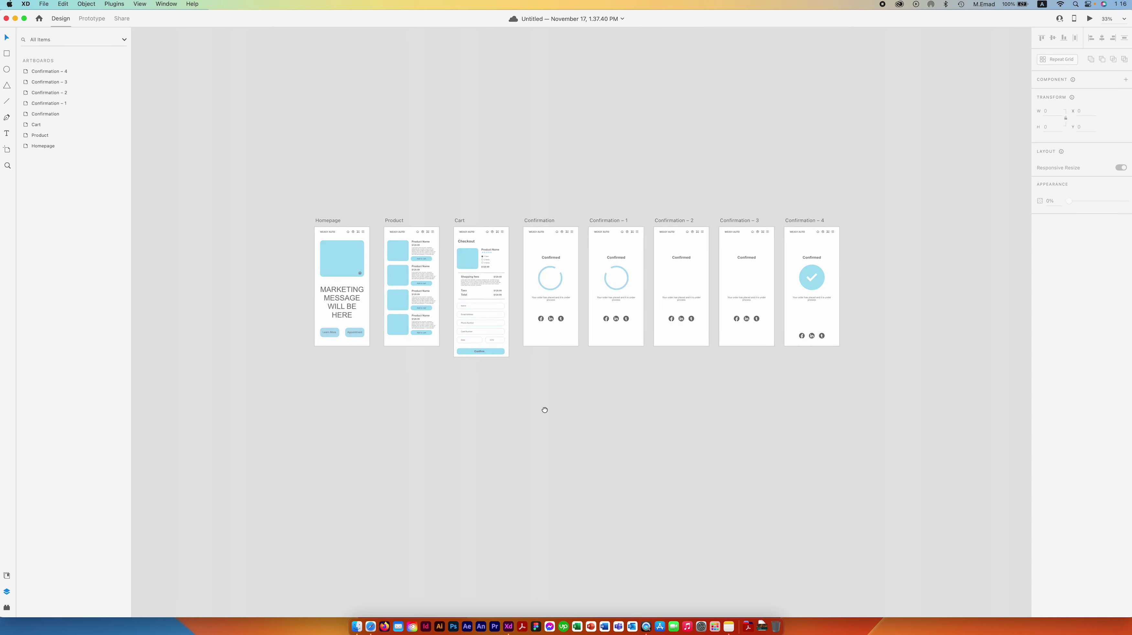
{"action": "scroll", "coordinate": [543, 405], "scroll_direction": "down", "scroll_amount": 4}
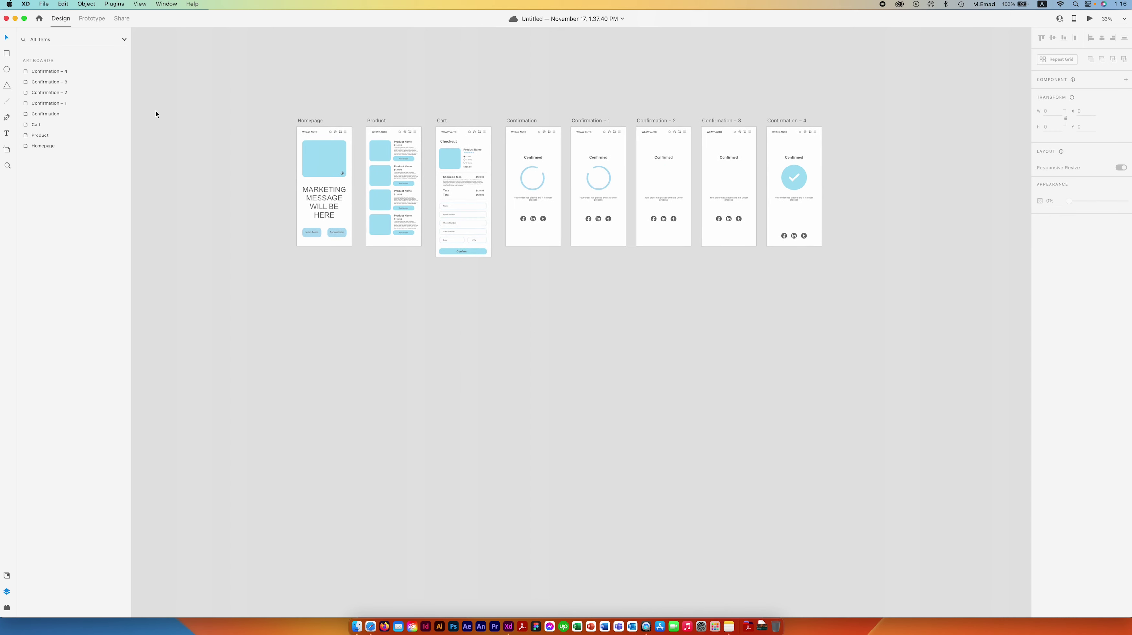
{"action": "left_click", "coordinate": [44, 4]}
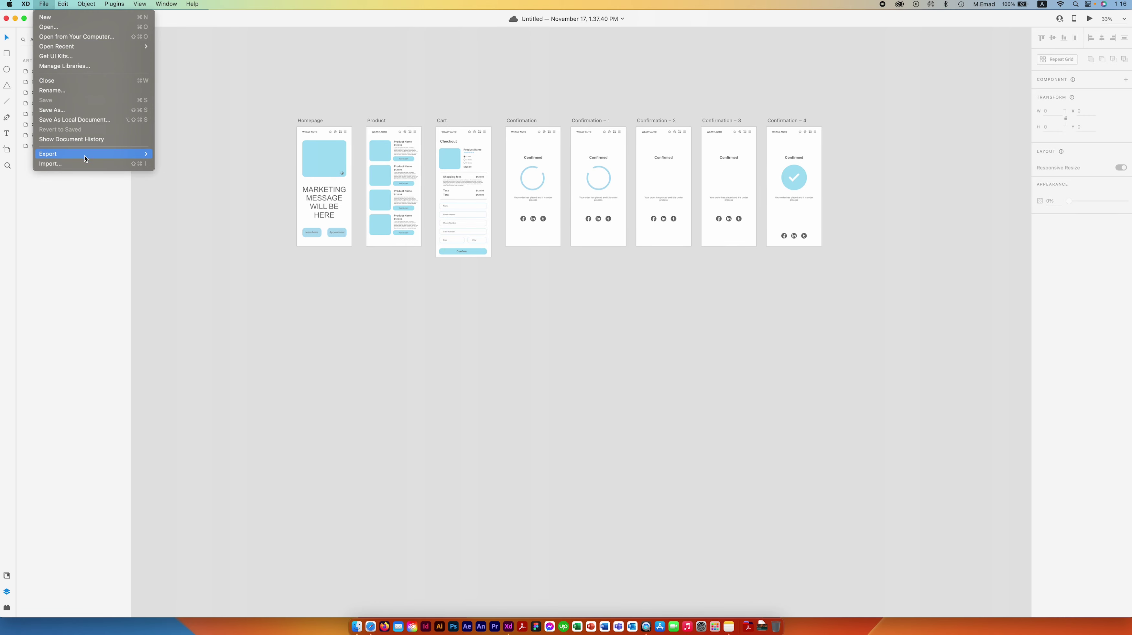
{"action": "left_click", "coordinate": [251, 392]}
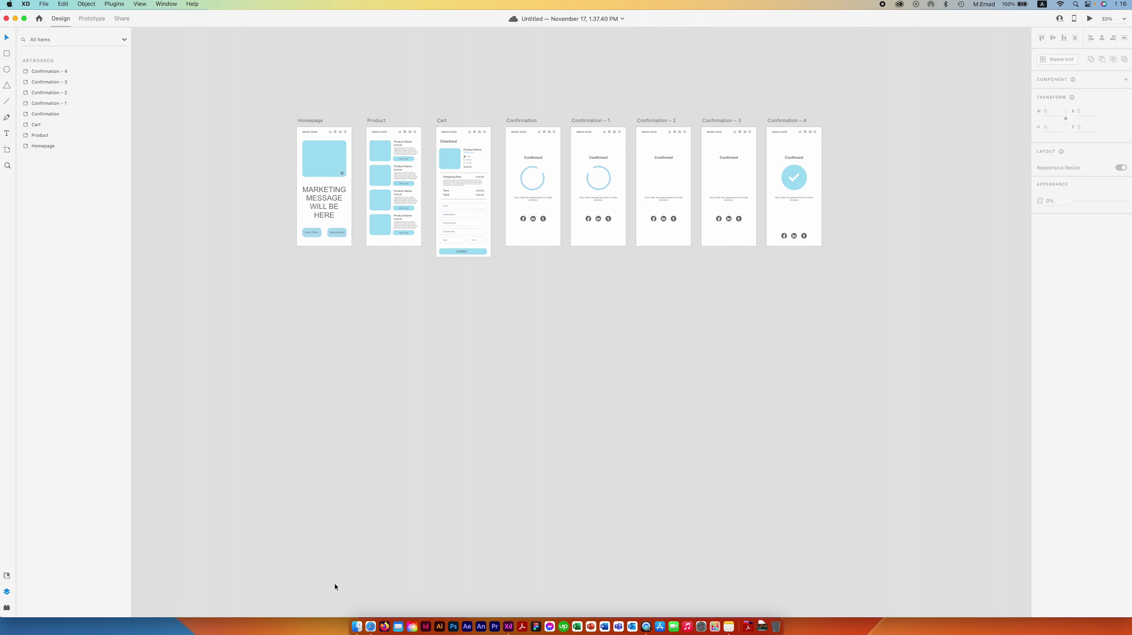
Select every screenshot in the 15- Moodboard 02 Finder folder and drag them onto the XD canvas
{"action": "left_click", "coordinate": [356, 626]}
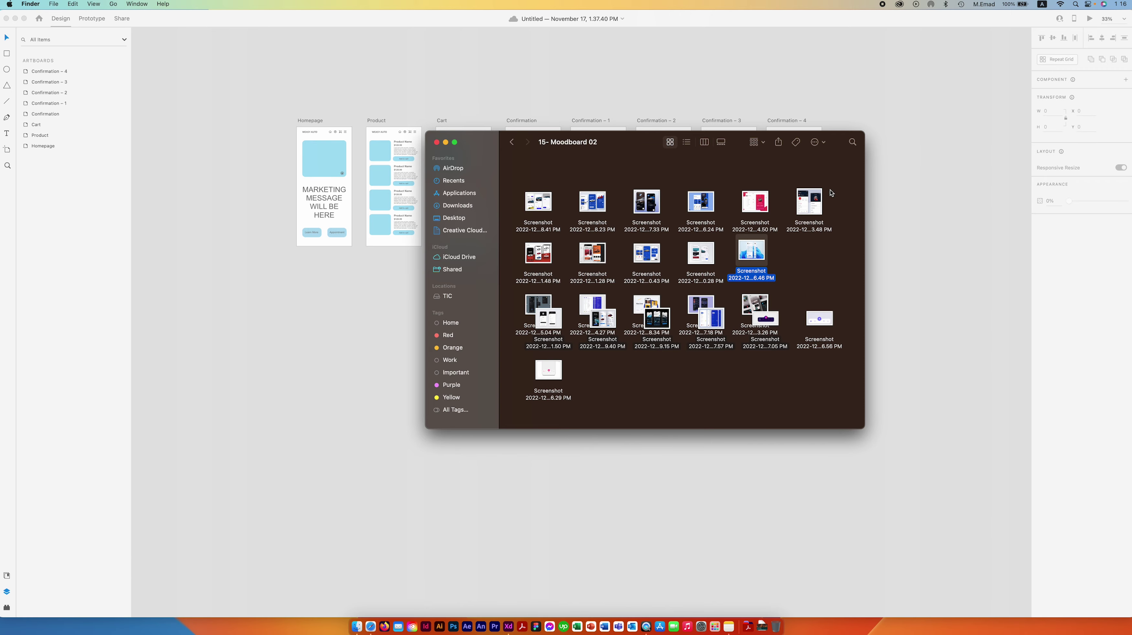
{"action": "left_click_drag", "start_coordinate": [843, 186], "coordinate": [515, 400]}
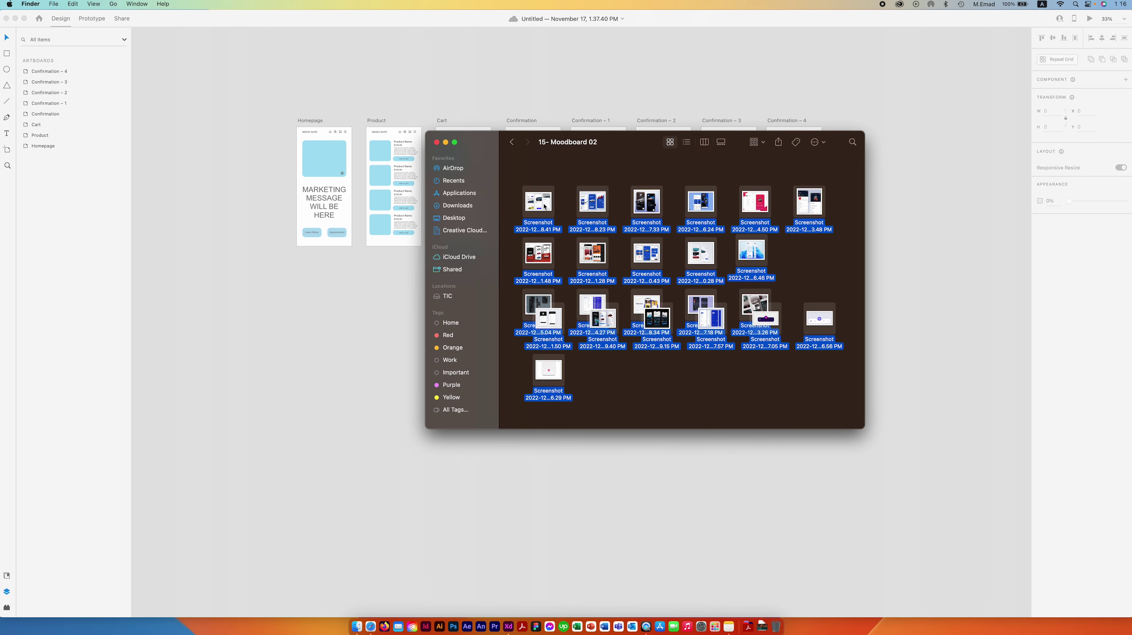
{"action": "left_click_drag", "start_coordinate": [544, 206], "coordinate": [212, 336]}
Drop the 23 screenshots on the canvas, then find and select the placed row
{"action": "left_click", "coordinate": [513, 560]}
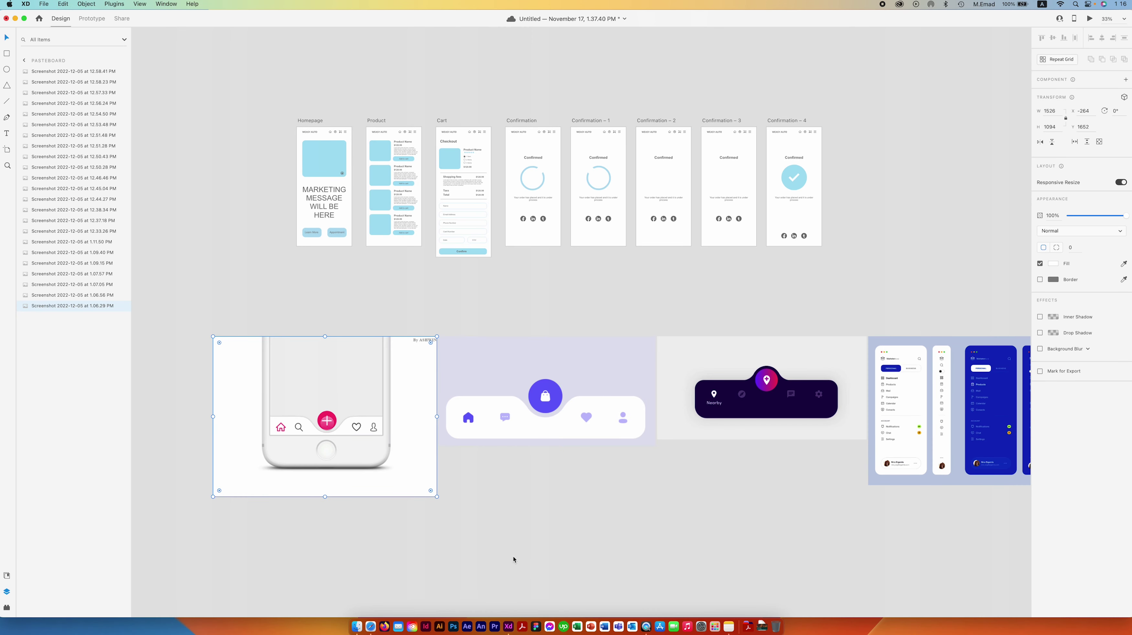
{"action": "key", "text": "super+minus"}
{"action": "key", "text": "super+minus"}
{"action": "key", "text": "super+minus"}
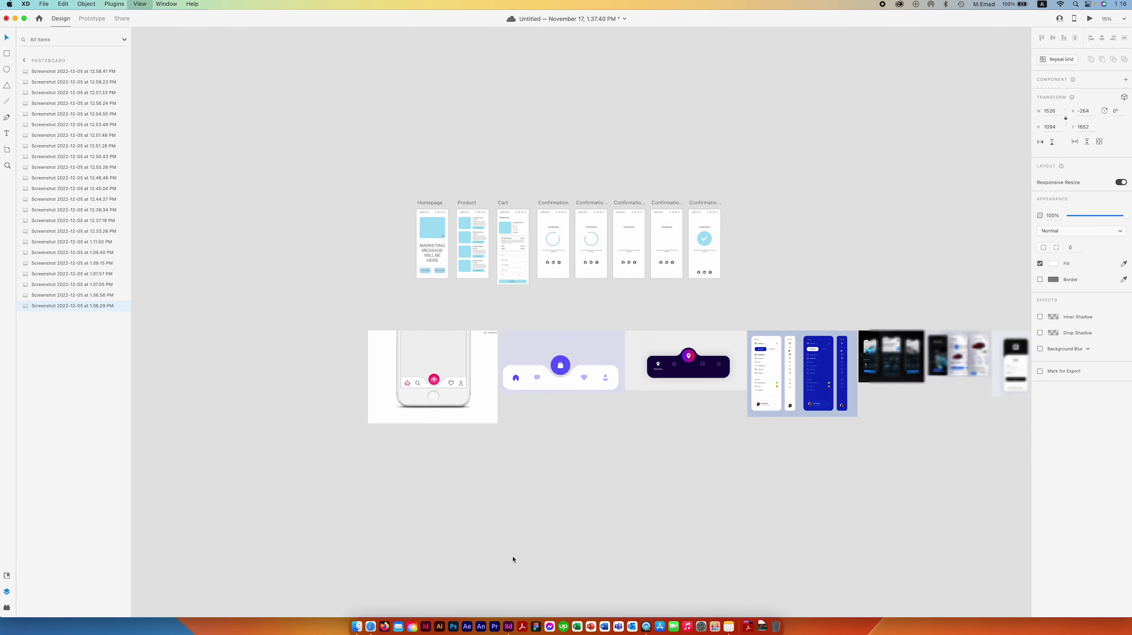
{"action": "key", "text": "super+minus"}
{"action": "key", "text": "super+minus"}
{"action": "key", "text": "super+minus"}
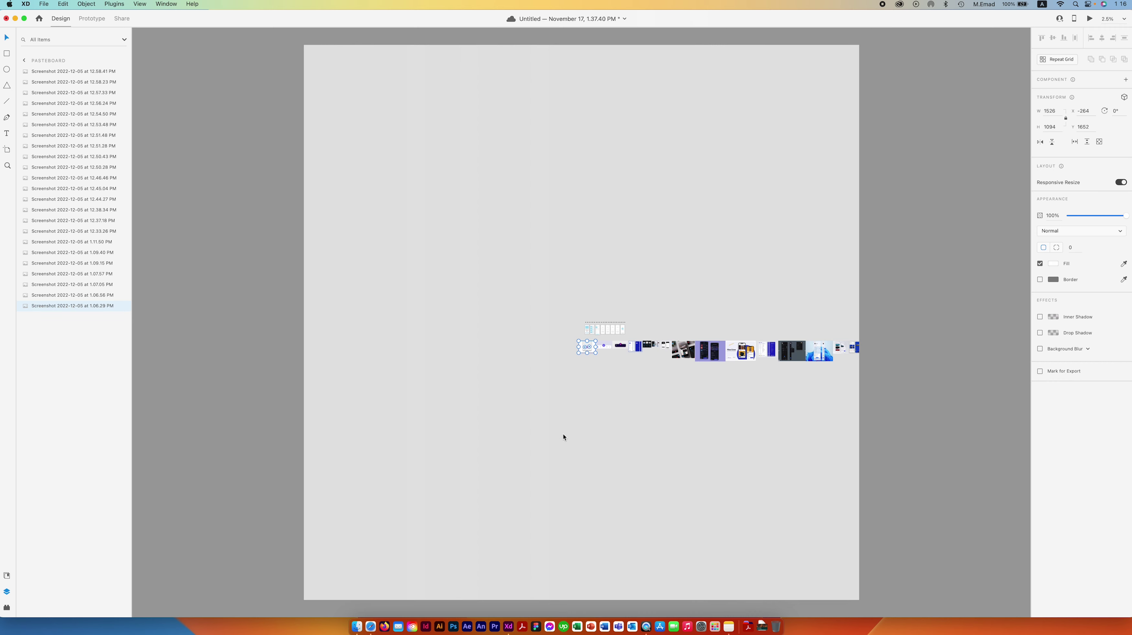
{"action": "key", "text": "super+equal"}
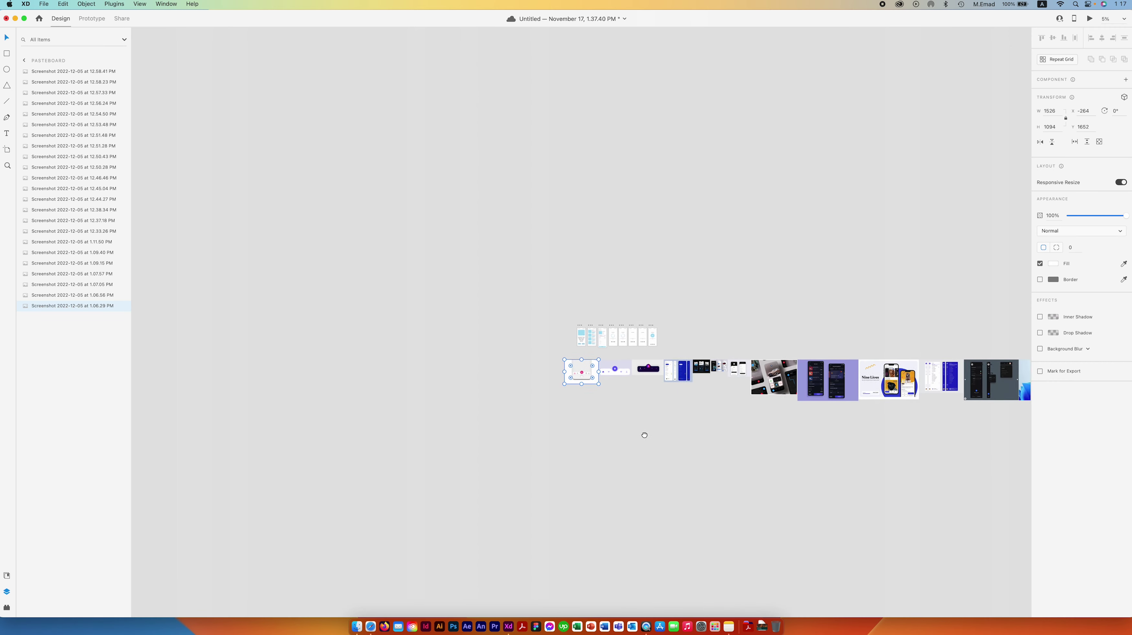
{"action": "left_click_drag", "start_coordinate": [561, 435], "coordinate": [481, 439]}
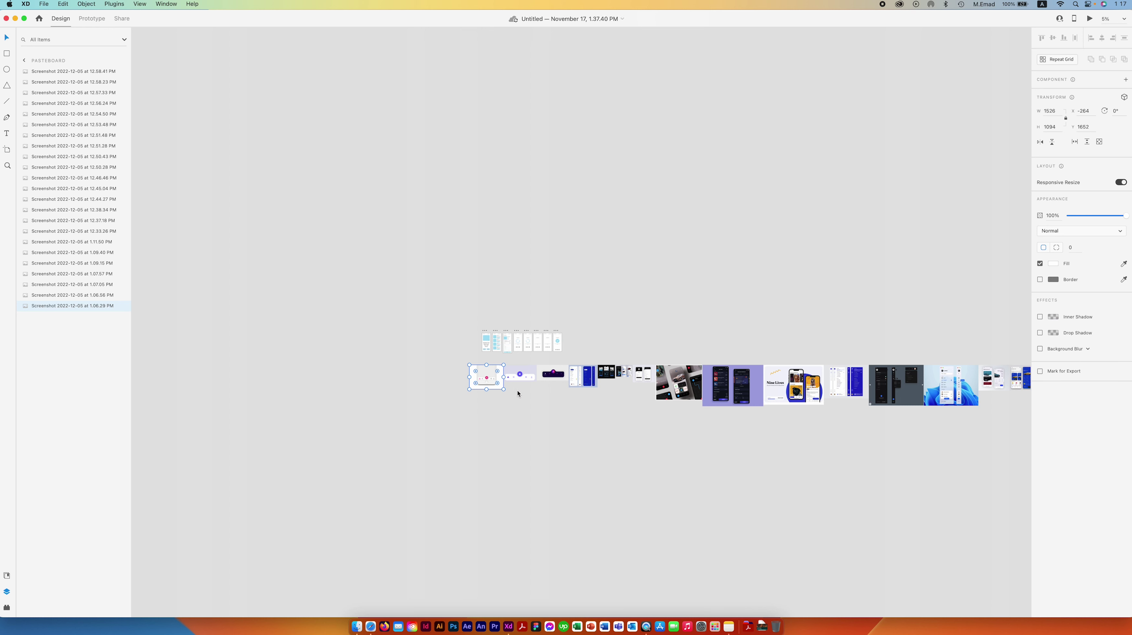
{"action": "left_click_drag", "start_coordinate": [432, 431], "coordinate": [1025, 374]}
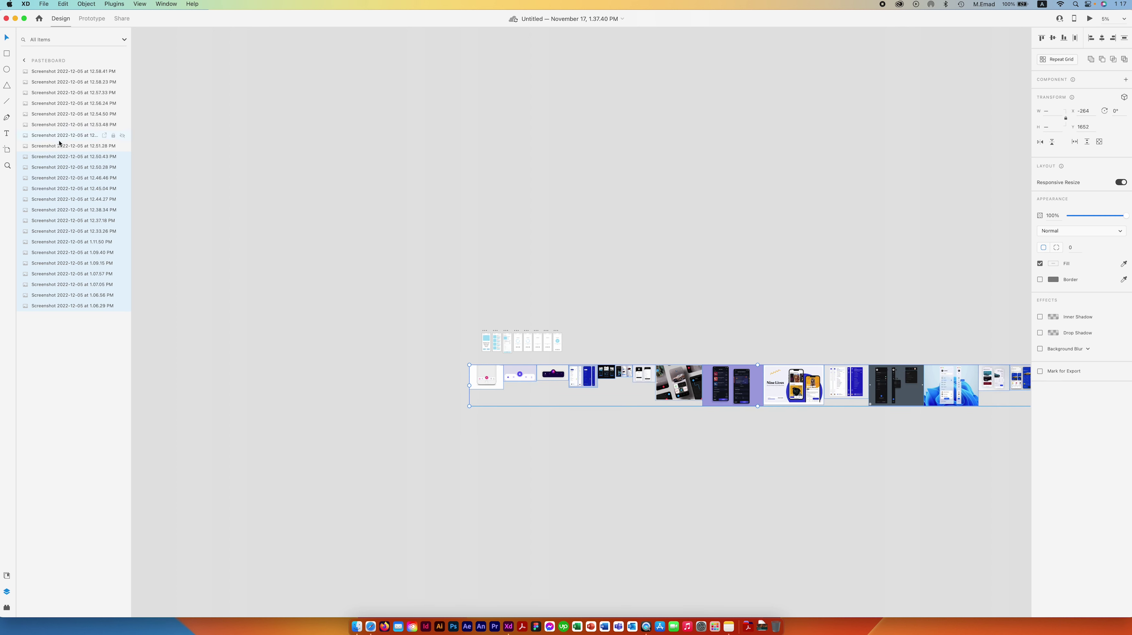
Select screenshots 12.58.41 through 12.51.28 in Layers and move them into a second row
{"action": "double_click", "coordinate": [62, 115]}
{"action": "left_click", "coordinate": [63, 146]}
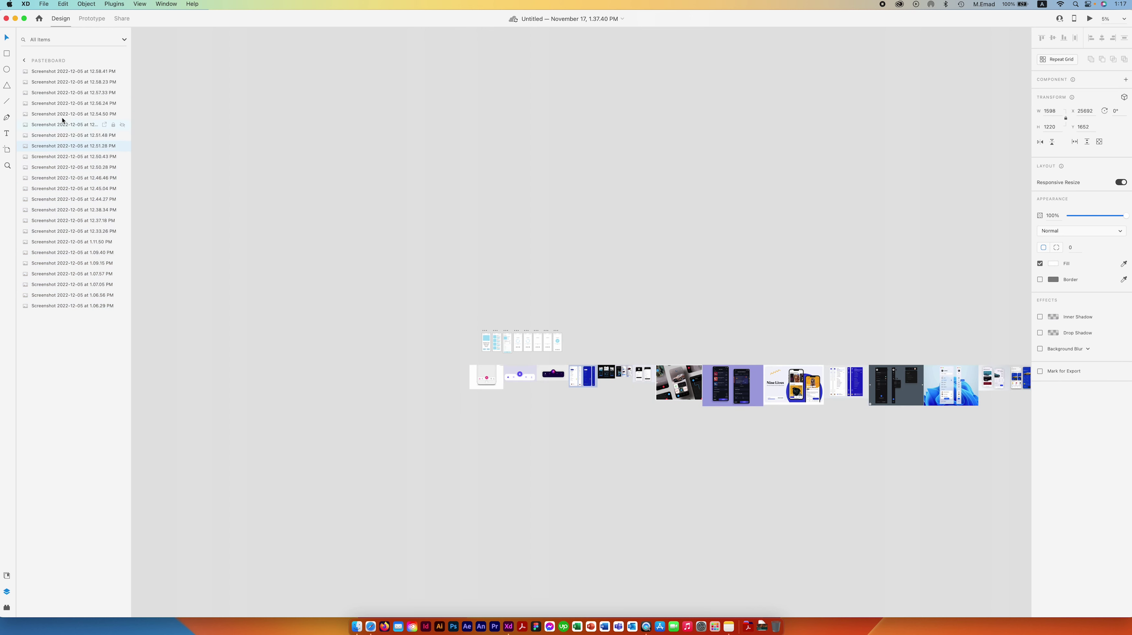
{"action": "left_click", "coordinate": [64, 72], "text": "shift"}
{"action": "key", "text": "shift+Left"}
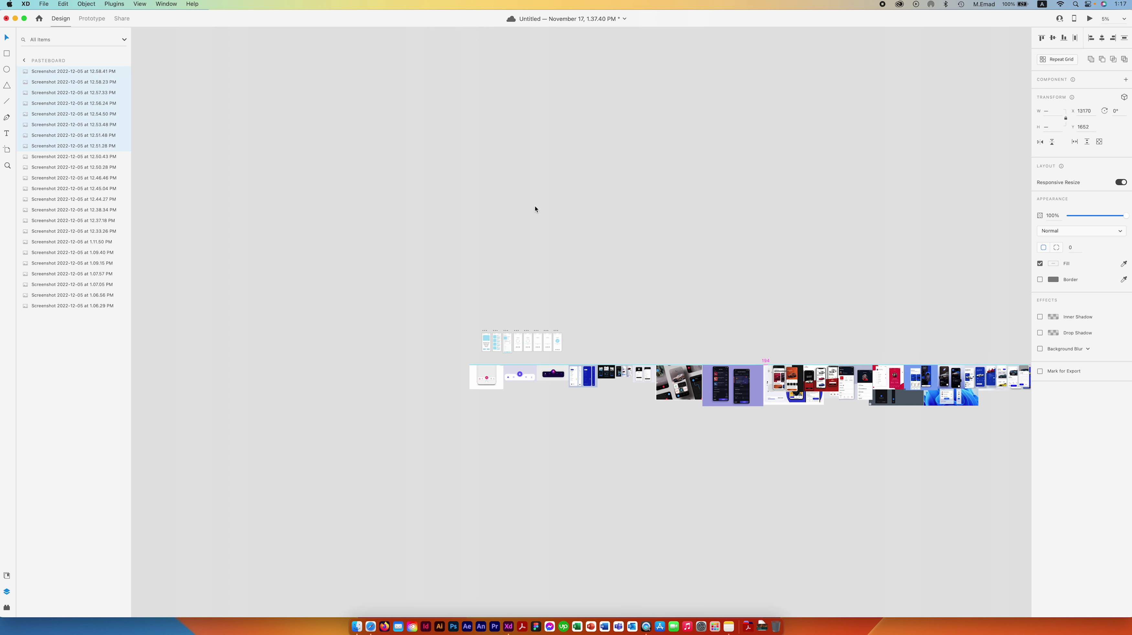
{"action": "key", "text": "shift+Left"}
{"action": "key", "text": "shift+Left"}
{"action": "key", "text": "shift+Left"}
{"action": "key", "text": "shift+Left"}
{"action": "key", "text": "shift+Left"}
{"action": "key", "text": "shift+Left"}
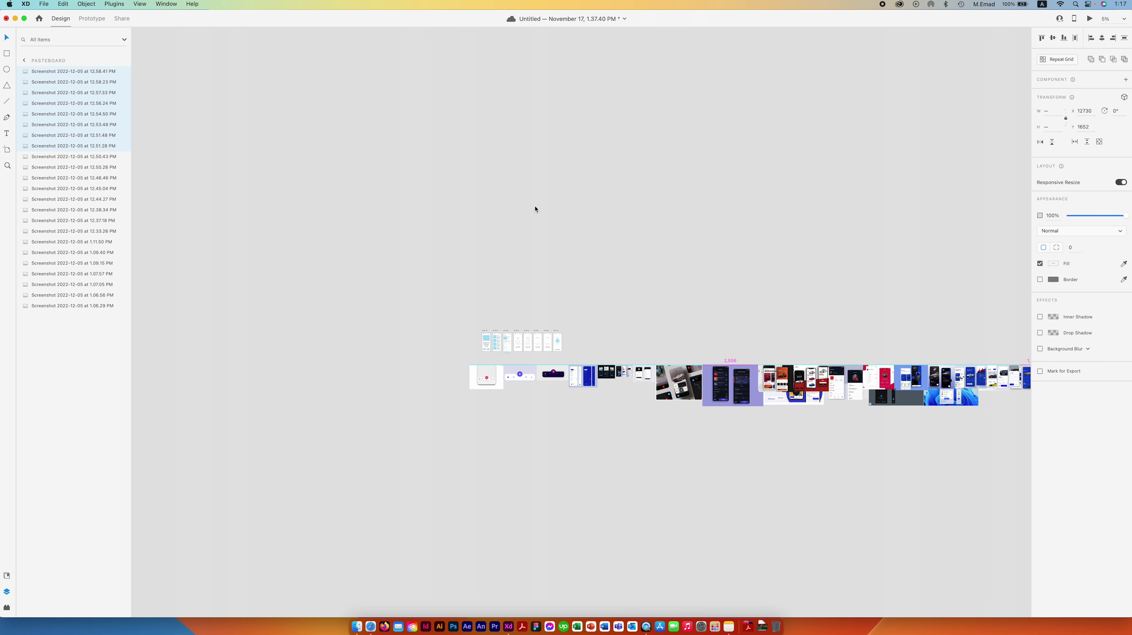
{"action": "key", "text": "shift+Left"}
{"action": "key", "text": "shift+Left"}
{"action": "key", "text": "shift+Left"}
{"action": "key", "text": "shift+Left"}
{"action": "key", "text": "shift+Left"}
{"action": "key", "text": "shift+Left"}
{"action": "key", "text": "shift+Left"}
{"action": "key", "text": "shift+Left"}
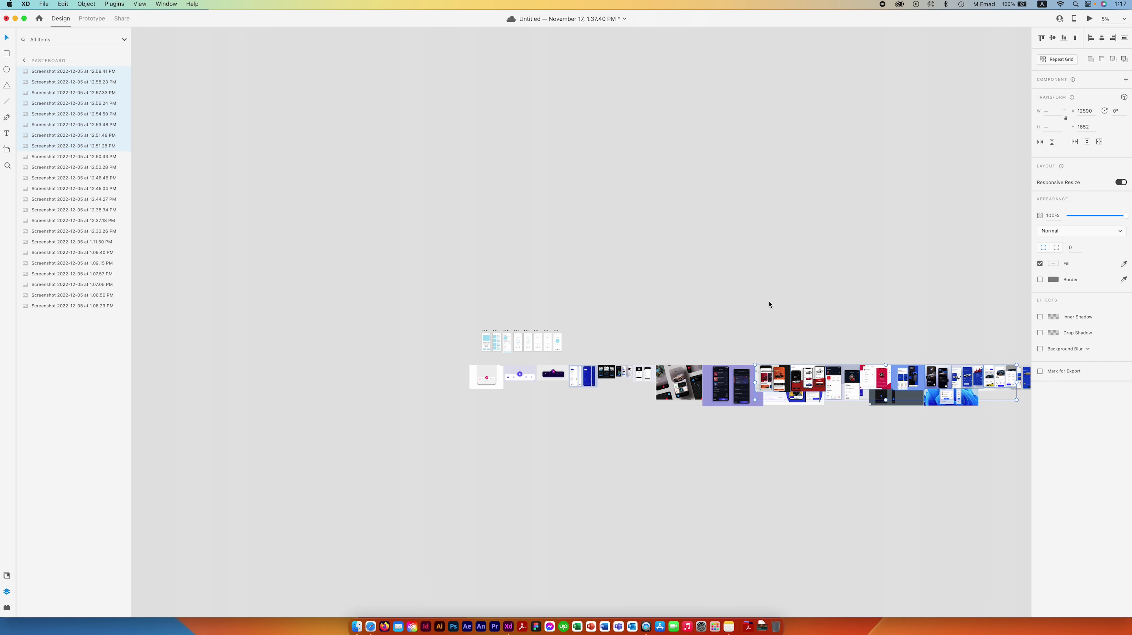
{"action": "left_click_drag", "start_coordinate": [769, 373], "coordinate": [467, 469]}
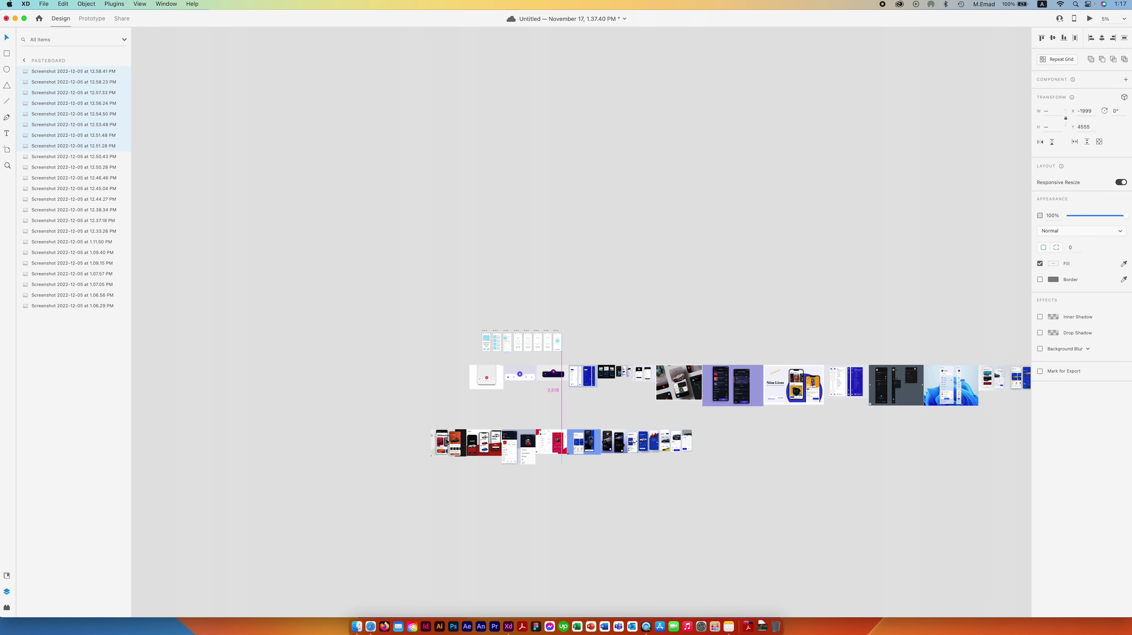
Scale both screenshot rows down and place them just below the wireframe artboards
{"action": "mouse_move", "coordinate": [416, 496]}
{"action": "left_mouse_down"}
{"action": "mouse_move", "coordinate": [988, 384]}
{"action": "mouse_move", "coordinate": [865, 402]}
{"action": "mouse_move", "coordinate": [658, 460]}
{"action": "left_mouse_up"}
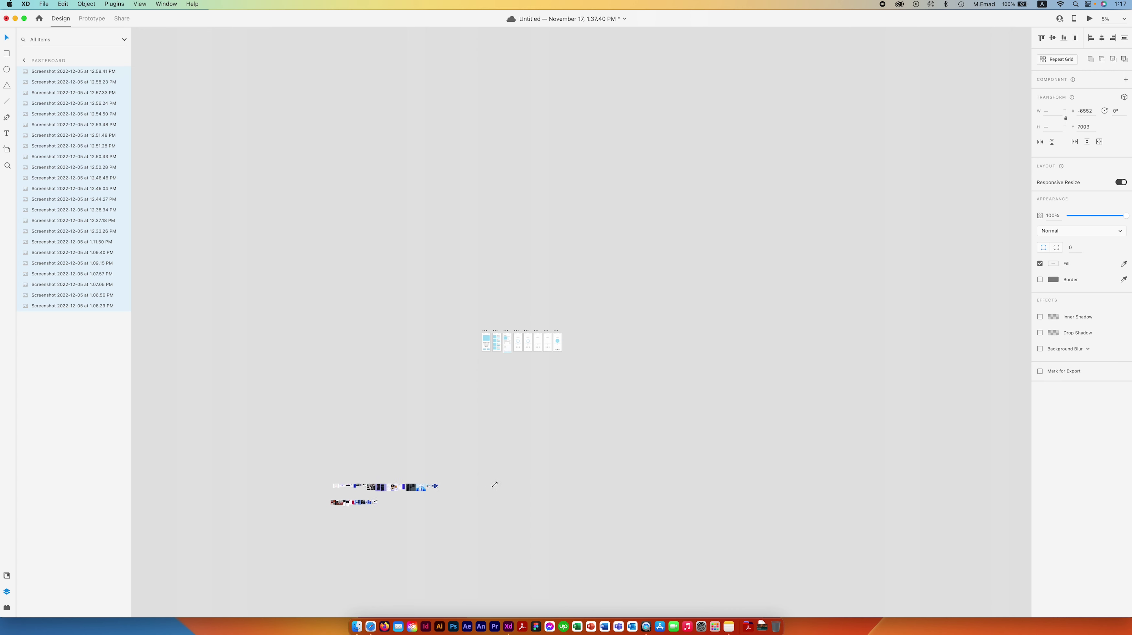
{"action": "left_click_drag", "start_coordinate": [658, 460], "coordinate": [478, 492]}
{"action": "left_click_drag", "start_coordinate": [395, 491], "coordinate": [549, 364]}
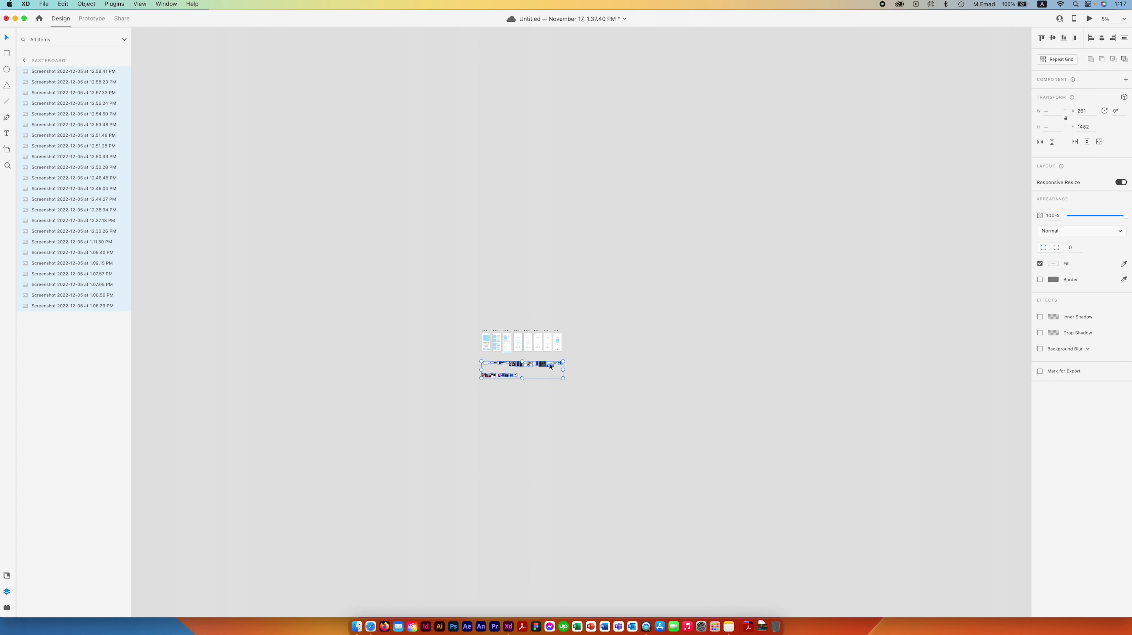
{"action": "key", "text": "super+2"}
{"action": "key", "text": "super+0"}
Enlarge the first screenshot, the dark nav-bar image and the blue dashboard screenshot
{"action": "left_click", "coordinate": [189, 409]}
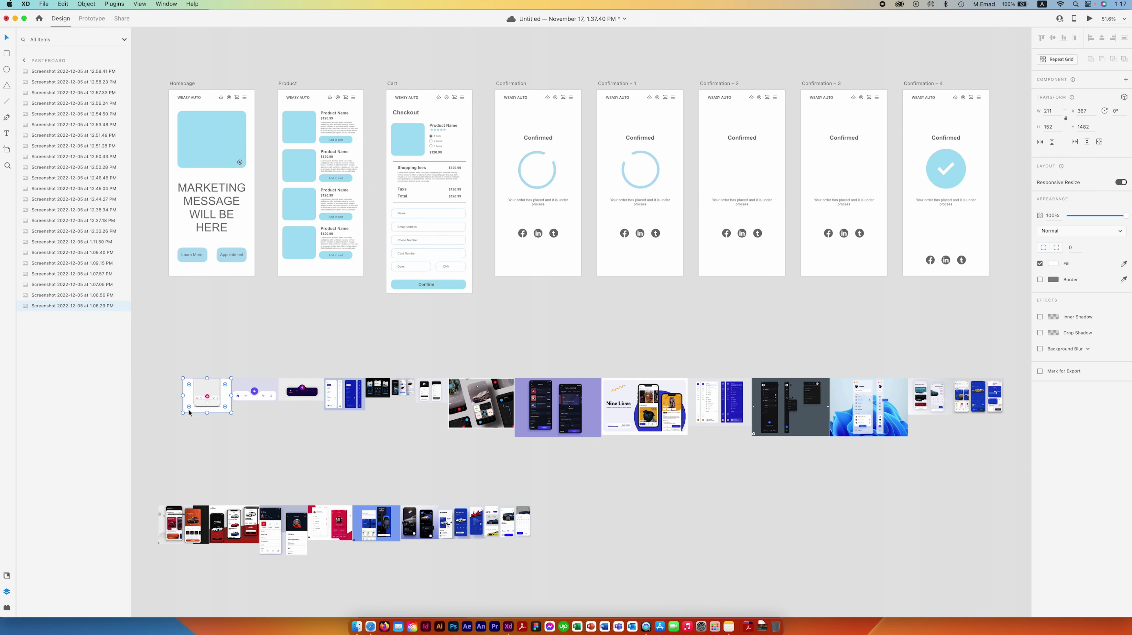
{"action": "left_click", "coordinate": [271, 396]}
{"action": "mouse_move", "coordinate": [278, 401]}
{"action": "left_mouse_down"}
{"action": "mouse_move", "coordinate": [315, 421]}
{"action": "mouse_move", "coordinate": [194, 370]}
{"action": "left_mouse_up"}
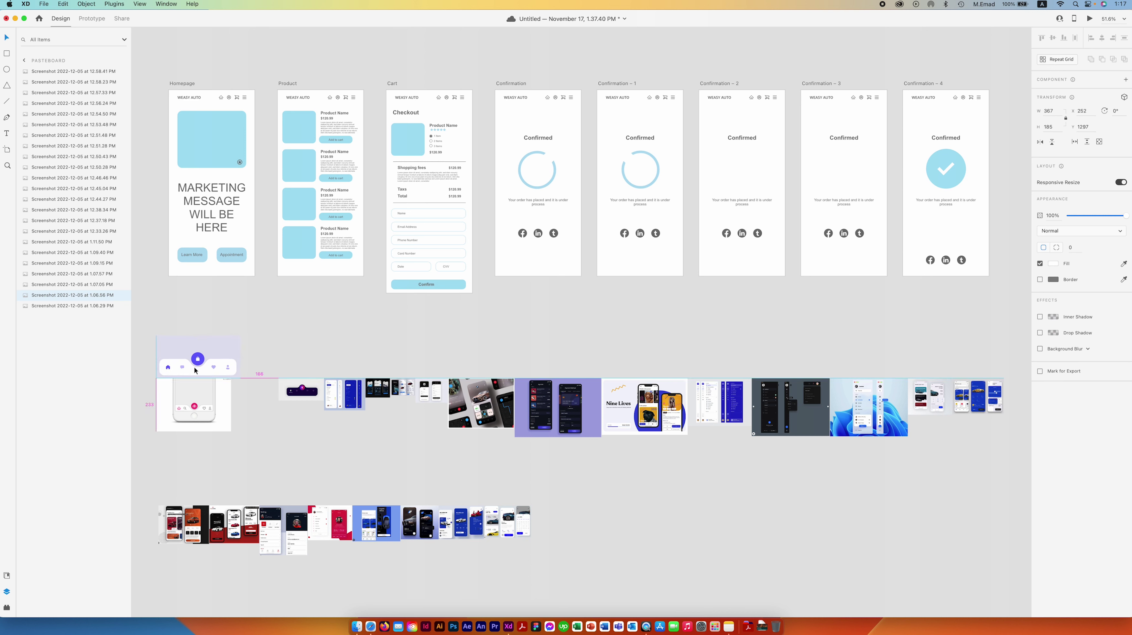
{"action": "left_click_drag", "start_coordinate": [195, 370], "coordinate": [195, 370]}
{"action": "left_click_drag", "start_coordinate": [305, 392], "coordinate": [266, 350]}
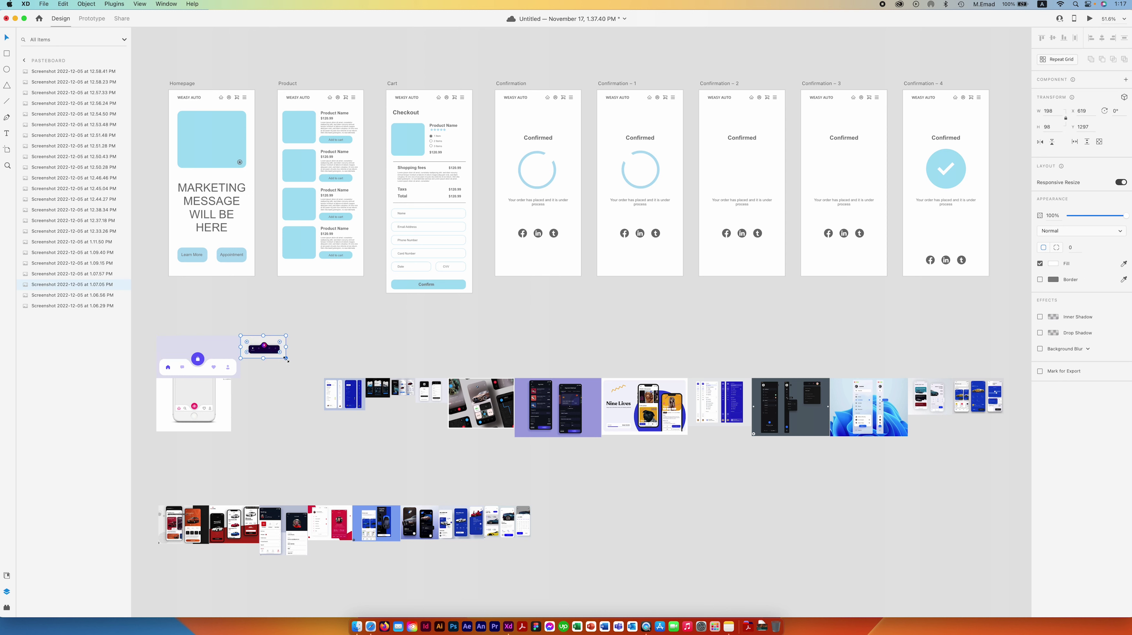
{"action": "left_click_drag", "start_coordinate": [286, 358], "coordinate": [326, 383]}
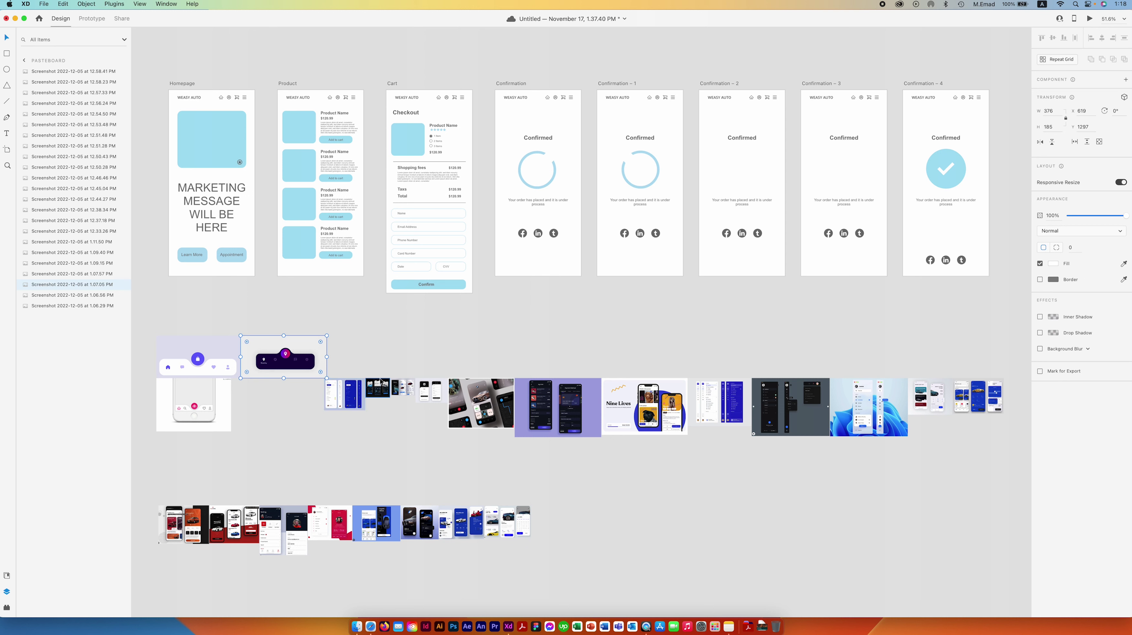
{"action": "left_click", "coordinate": [361, 398]}
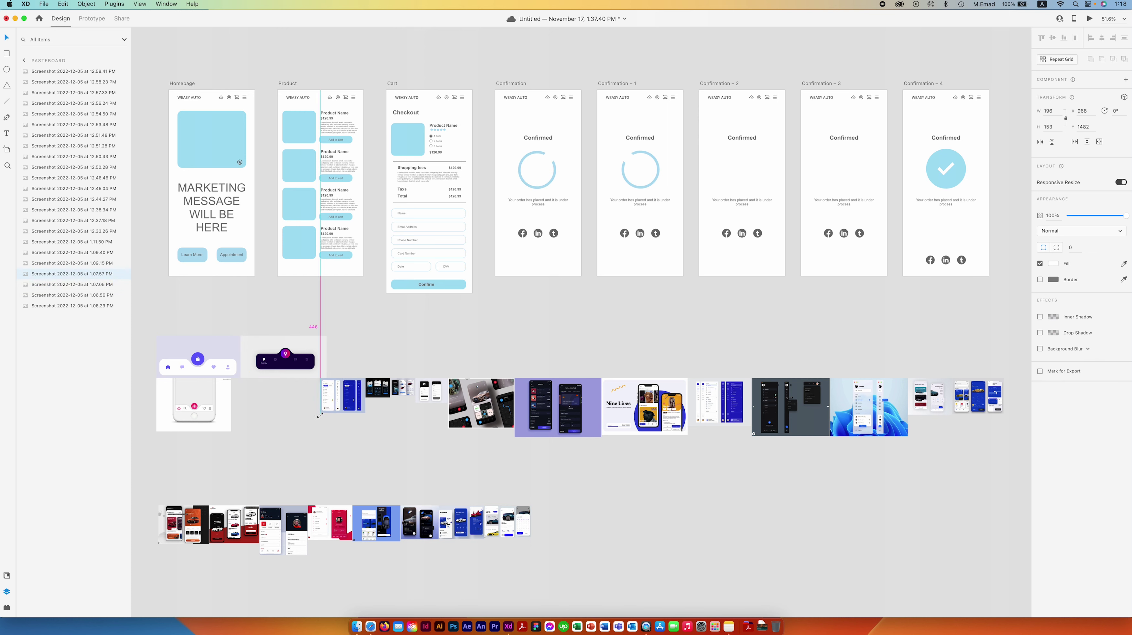
{"action": "mouse_move", "coordinate": [325, 410]}
{"action": "left_mouse_down"}
{"action": "mouse_move", "coordinate": [279, 452]}
{"action": "mouse_move", "coordinate": [255, 435]}
{"action": "left_mouse_up"}
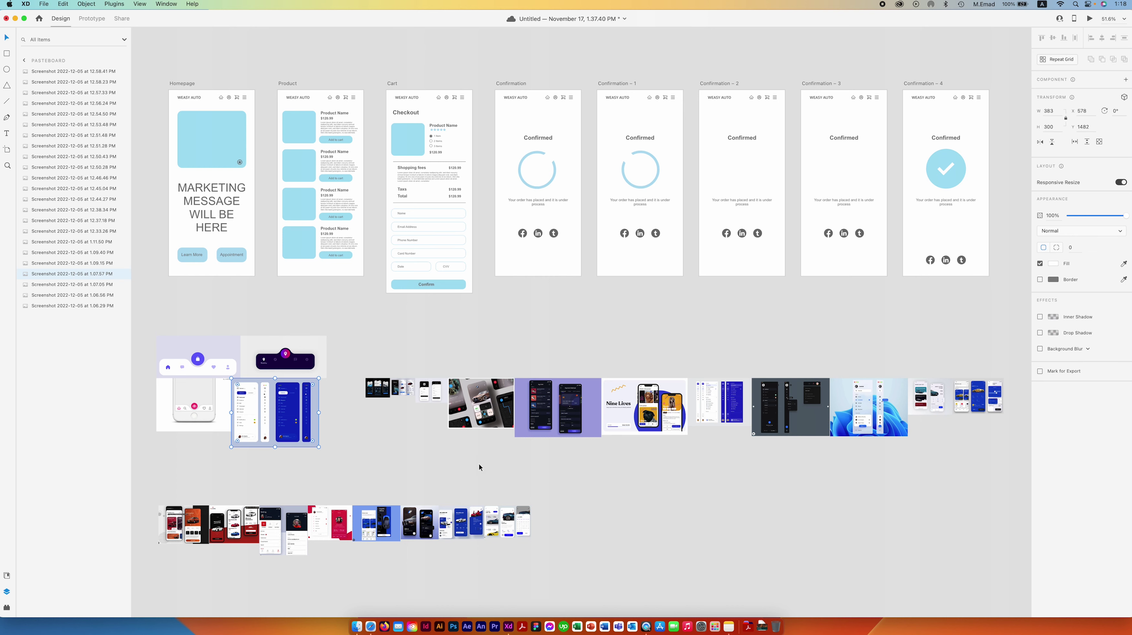
Pack the screenshots into tighter rows below the artboards, panning as needed
{"action": "scroll", "coordinate": [488, 461], "scroll_direction": "down", "scroll_amount": 1}
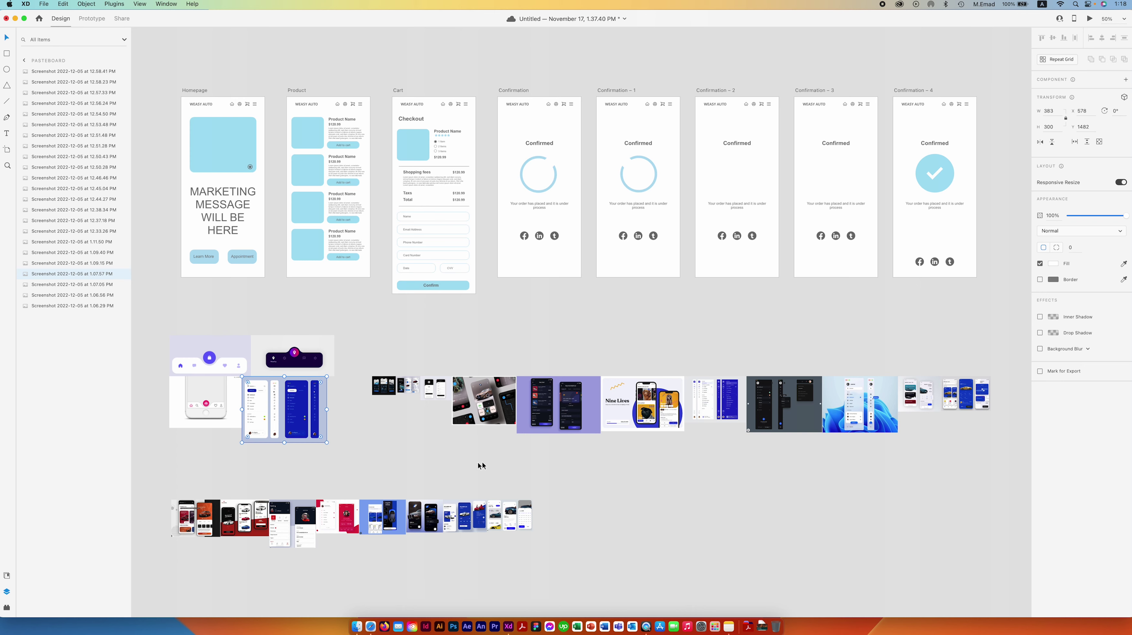
{"action": "scroll", "coordinate": [503, 429], "scroll_direction": "down", "scroll_amount": 5}
{"action": "scroll", "coordinate": [502, 429], "scroll_direction": "left", "scroll_amount": 4}
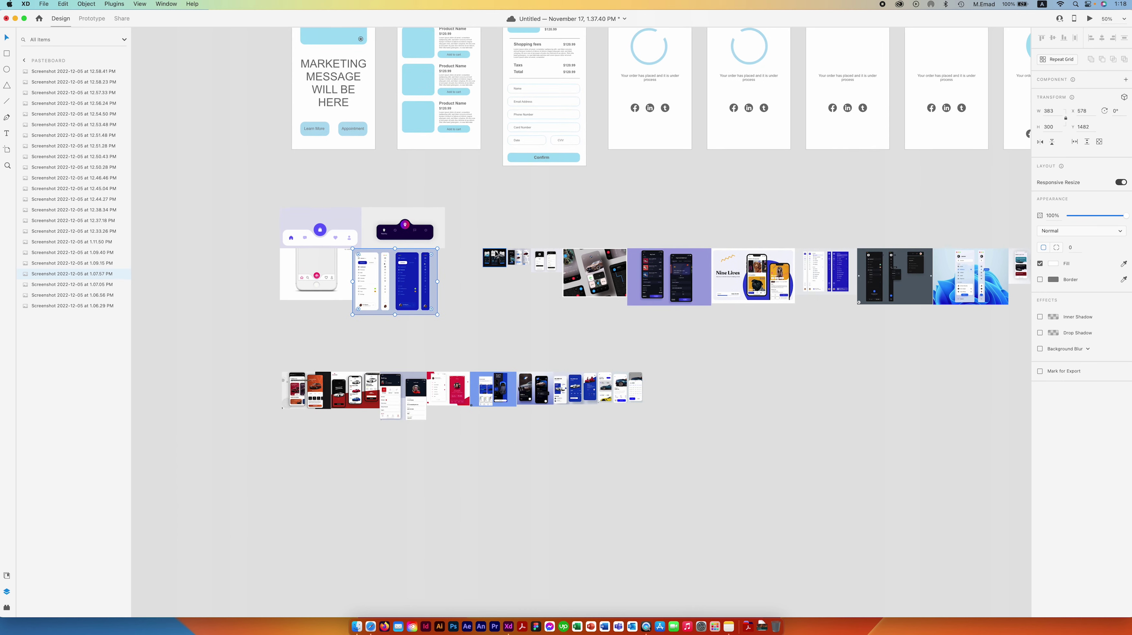
{"action": "mouse_move", "coordinate": [498, 253]}
{"action": "left_mouse_down"}
{"action": "mouse_move", "coordinate": [335, 261]}
{"action": "mouse_move", "coordinate": [501, 325]}
{"action": "mouse_move", "coordinate": [419, 325]}
{"action": "left_mouse_up"}
{"action": "scroll", "coordinate": [334, 261], "scroll_direction": "left", "scroll_amount": 5}
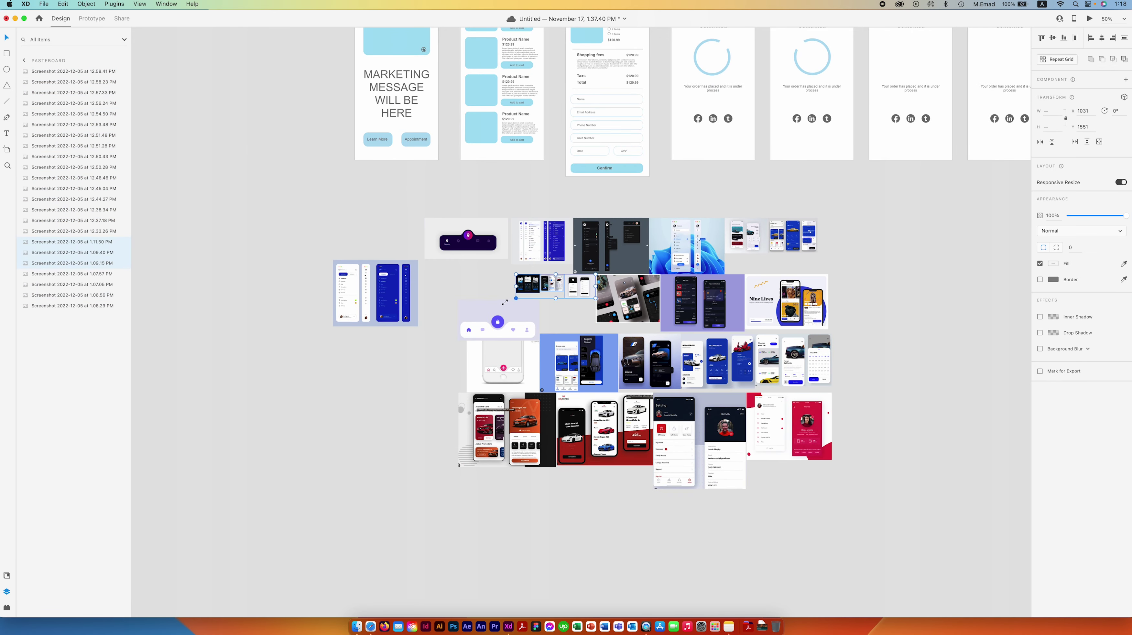
{"action": "scroll", "coordinate": [403, 287], "scroll_direction": "right", "scroll_amount": 3}
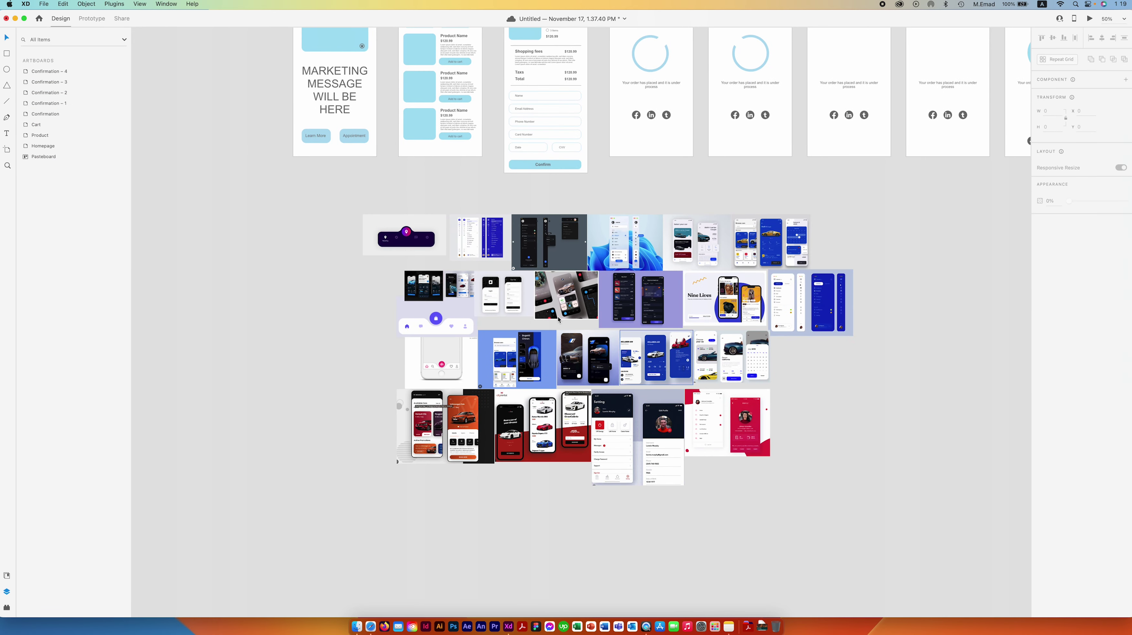
Move the sidebar screenshot to the end of row two and save the document
{"action": "left_click_drag", "start_coordinate": [404, 287], "coordinate": [713, 341]}
{"action": "scroll", "coordinate": [713, 341], "scroll_direction": "right", "scroll_amount": 3}
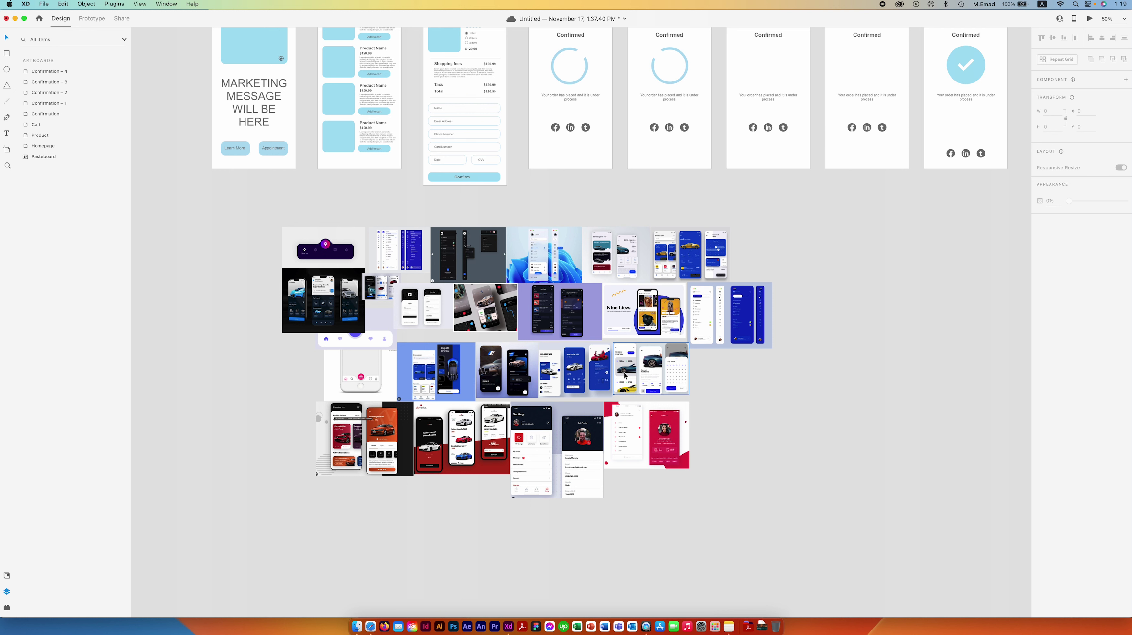
{"action": "key", "text": "super+s"}
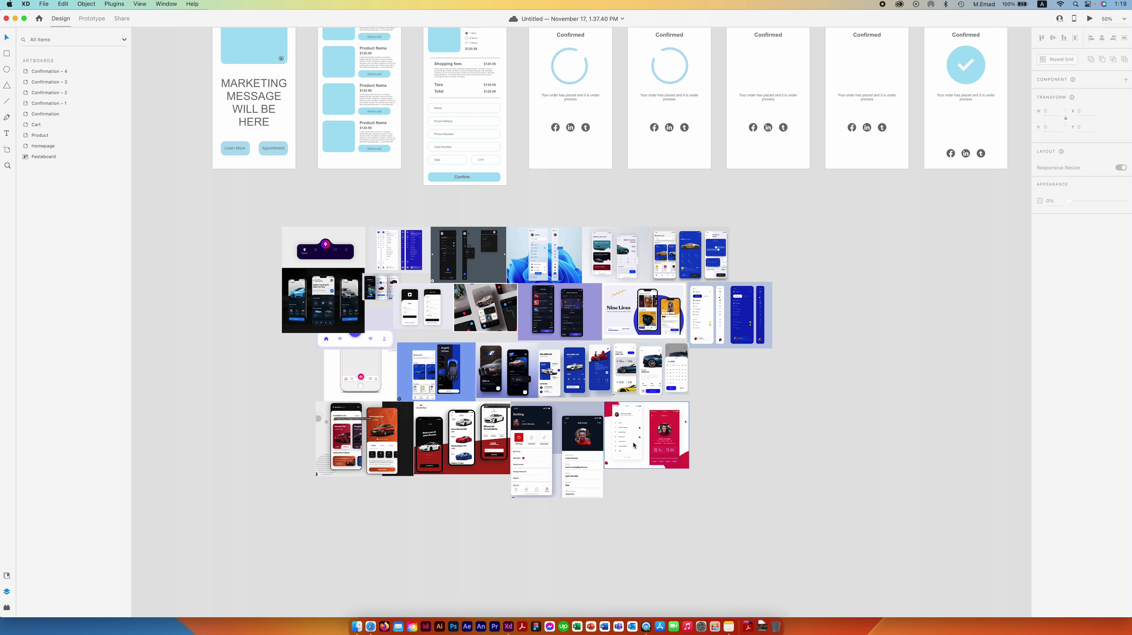
Move the red profile screenshot out of the grid to the lower left
{"action": "left_click_drag", "start_coordinate": [633, 445], "coordinate": [234, 560]}
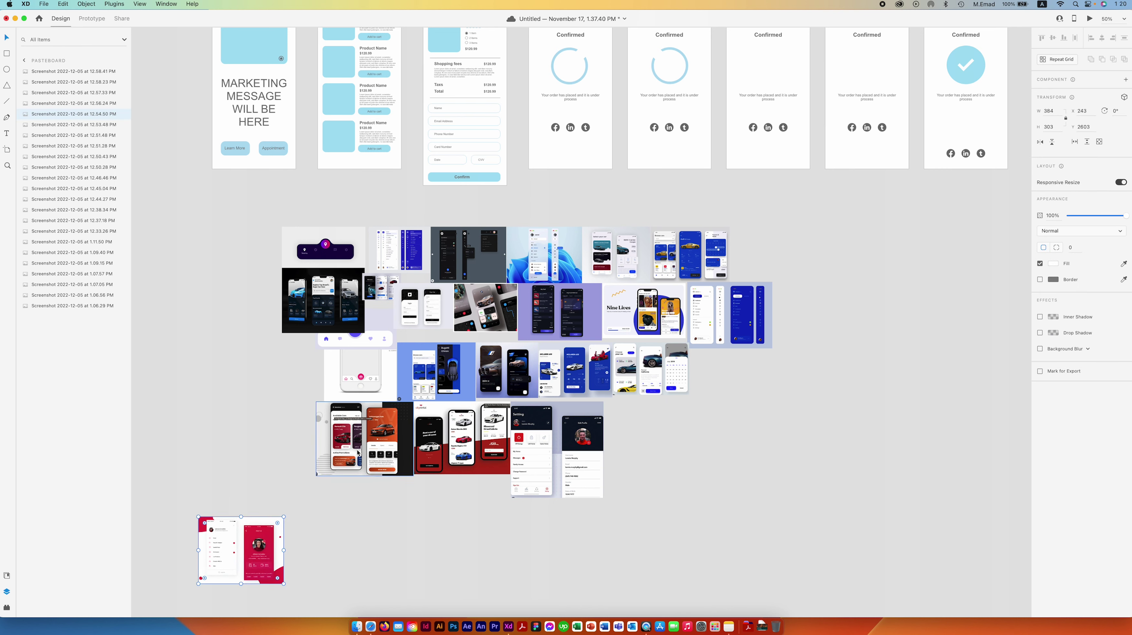
{"action": "key", "text": "super+minus"}
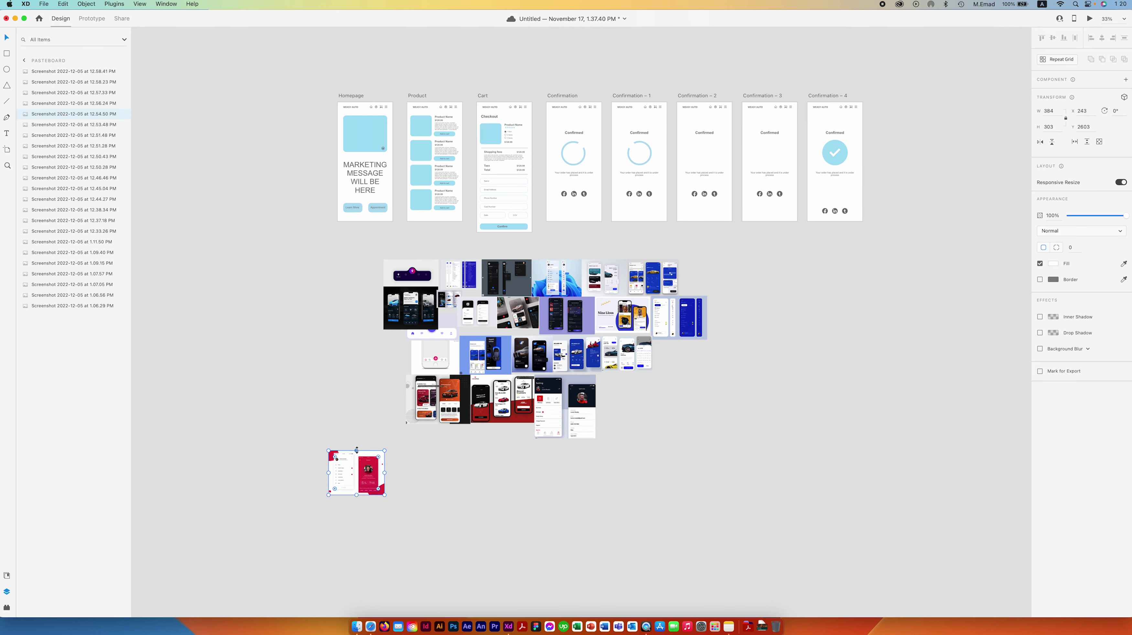
{"action": "scroll", "coordinate": [603, 357], "scroll_direction": "right", "scroll_amount": 10}
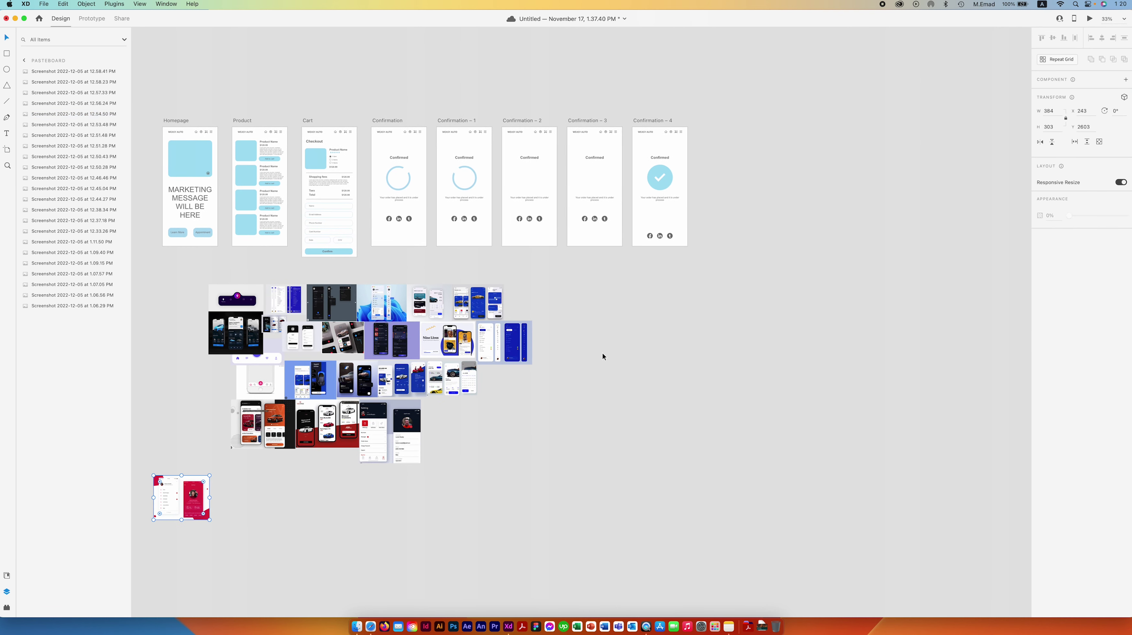
{"action": "left_click", "coordinate": [602, 357]}
{"action": "scroll", "coordinate": [592, 348], "scroll_direction": "up", "scroll_amount": 3}
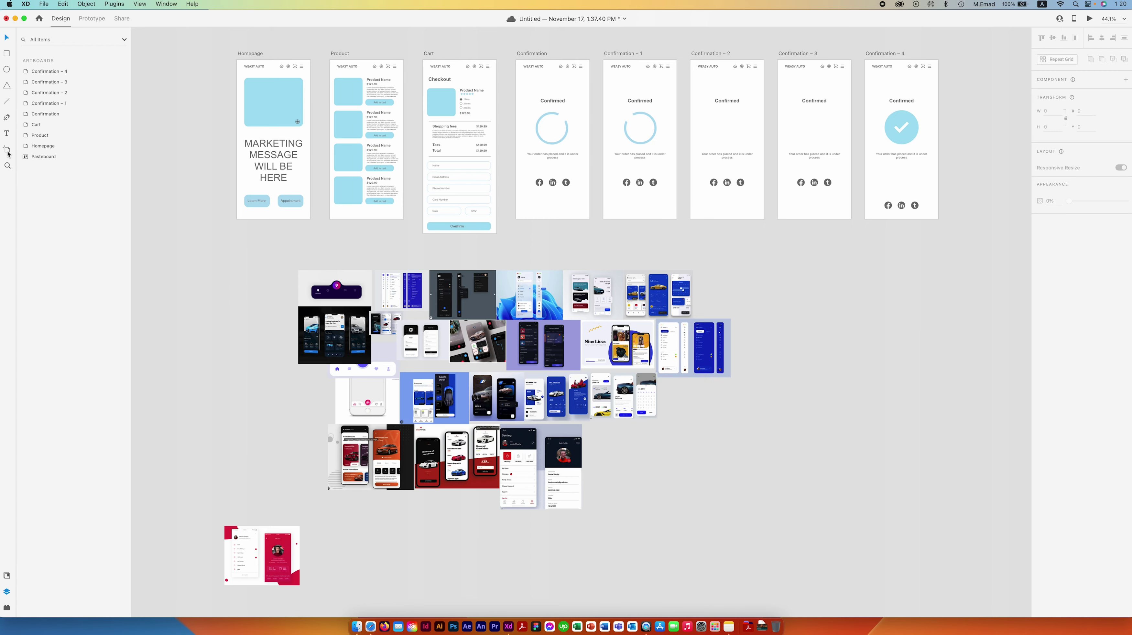
Switch to the Artboard tool to show the artboard size presets, including Web 1920
{"action": "left_click", "coordinate": [9, 153]}
{"action": "scroll", "coordinate": [479, 225], "scroll_direction": "right", "scroll_amount": 10}
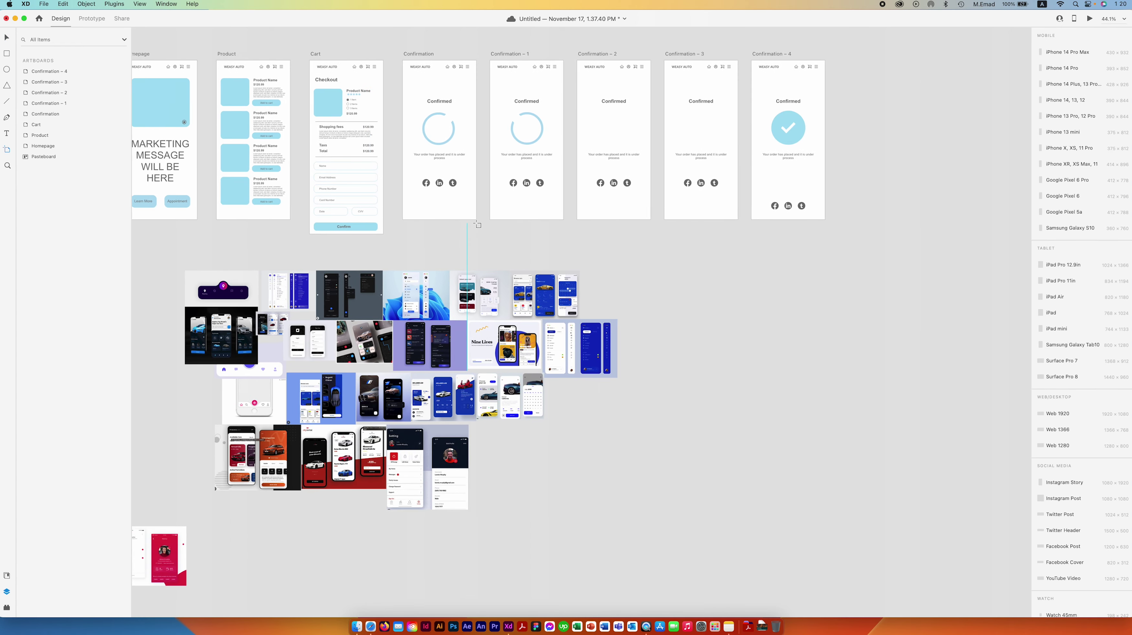
{"action": "scroll", "coordinate": [750, 268], "scroll_direction": "right", "scroll_amount": 2}
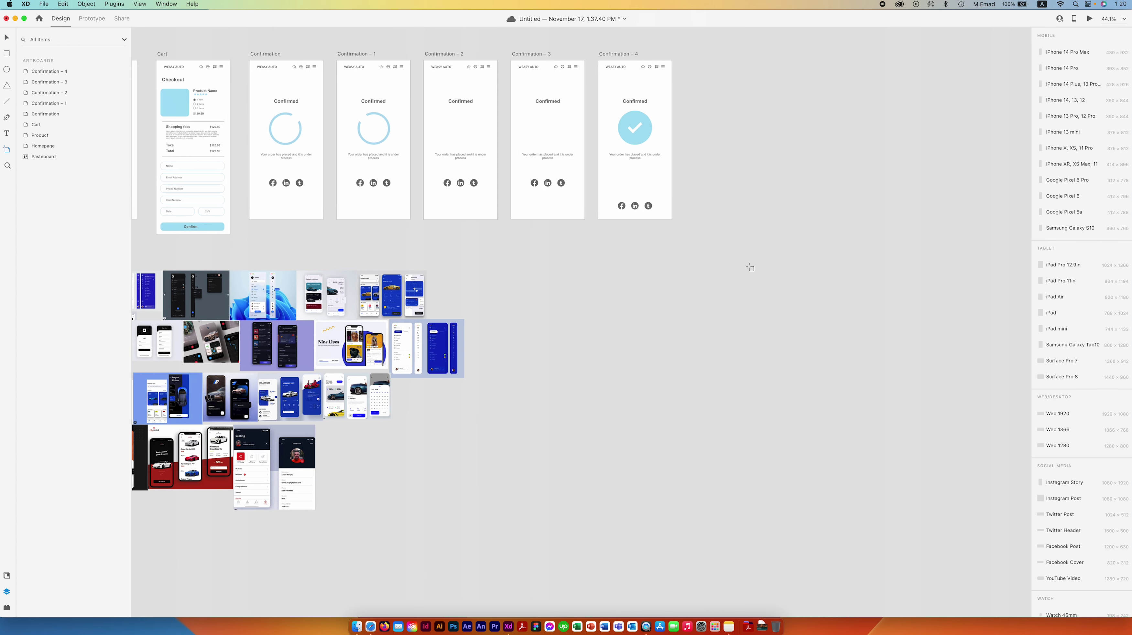
{"action": "scroll", "coordinate": [731, 258], "scroll_direction": "right", "scroll_amount": 2}
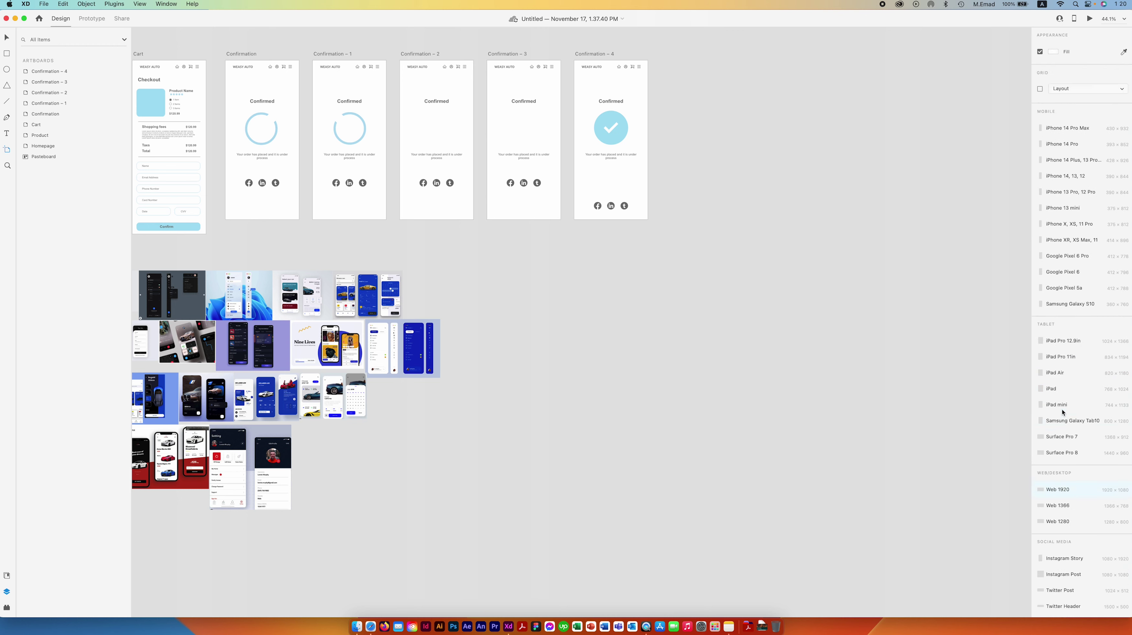
Add a Web 1920 artboard and position it beside the screenshot cluster
{"action": "left_click", "coordinate": [1062, 413]}
{"action": "mouse_move", "coordinate": [492, 258]}
{"action": "left_mouse_down"}
{"action": "mouse_move", "coordinate": [486, 386]}
{"action": "mouse_move", "coordinate": [354, 422]}
{"action": "left_mouse_up"}
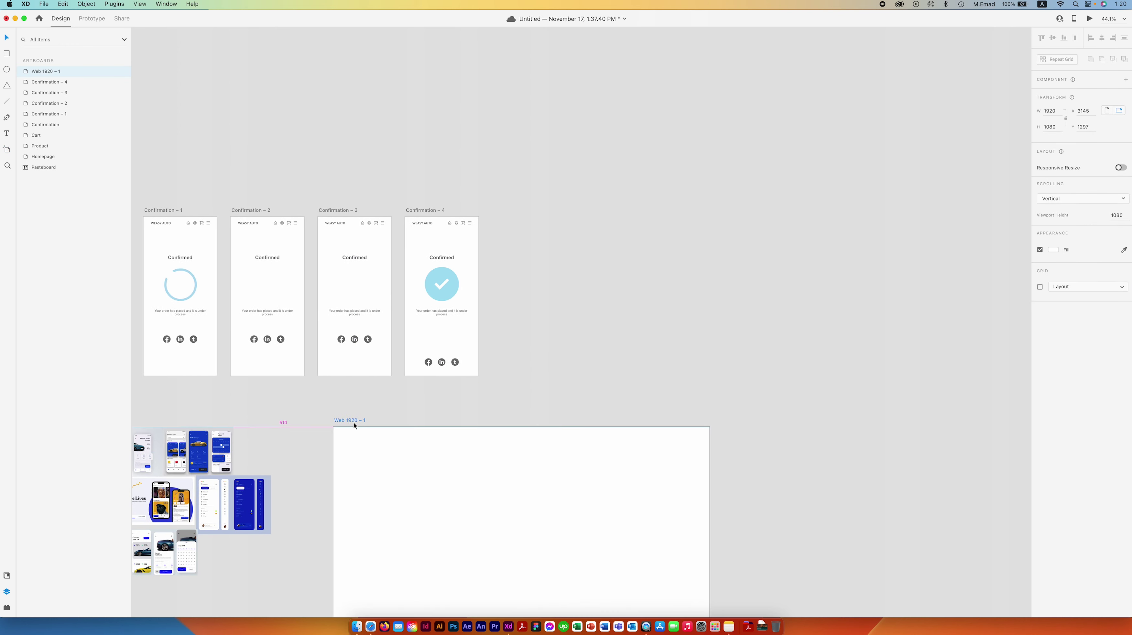
{"action": "scroll", "coordinate": [447, 387], "scroll_direction": "down", "scroll_amount": 5}
{"action": "scroll", "coordinate": [447, 387], "scroll_direction": "left", "scroll_amount": 6}
{"action": "mouse_move", "coordinate": [702, 235]}
{"action": "left_mouse_down"}
{"action": "mouse_move", "coordinate": [655, 378]}
{"action": "mouse_move", "coordinate": [546, 422]}
{"action": "left_mouse_up"}
{"action": "scroll", "coordinate": [618, 419], "scroll_direction": "down", "scroll_amount": 3}
{"action": "left_click_drag", "start_coordinate": [581, 319], "coordinate": [567, 335]}
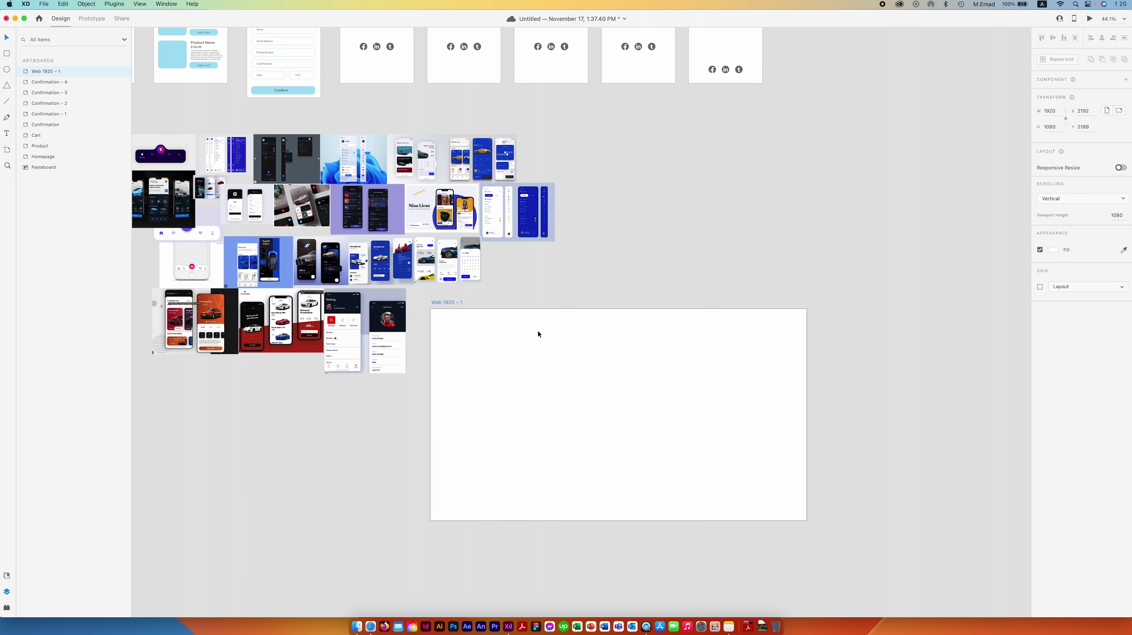
Rename the new artboard to Moodboard and centre it in the view
{"action": "double_click", "coordinate": [452, 307]}
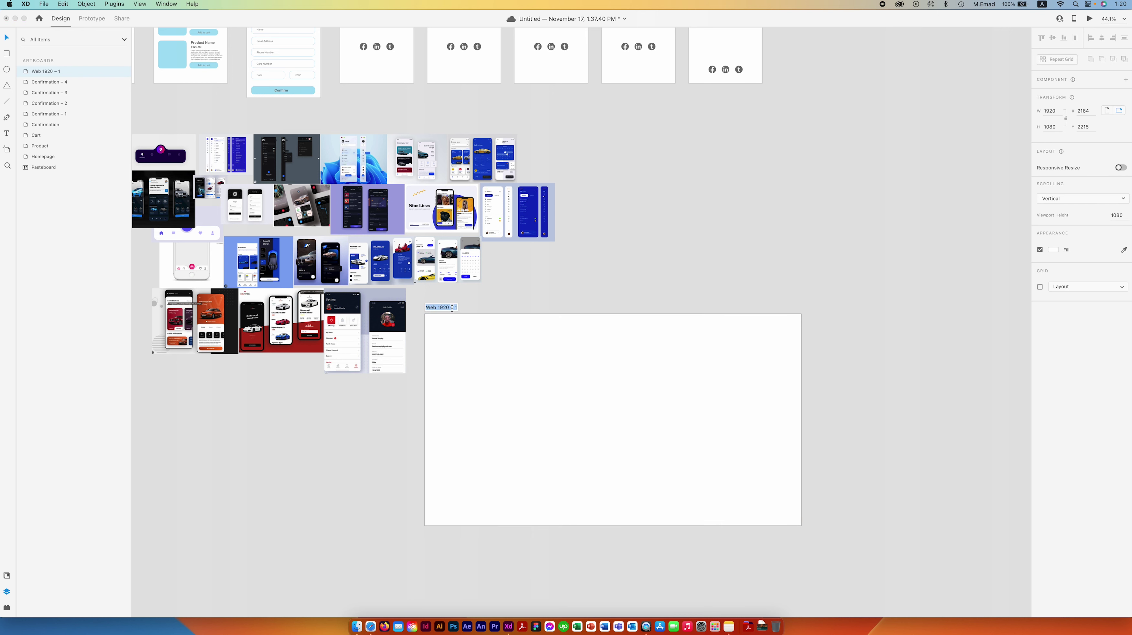
{"action": "type", "text": "Moodboard"}
{"action": "key", "text": "Return"}
{"action": "left_click", "coordinate": [532, 285]}
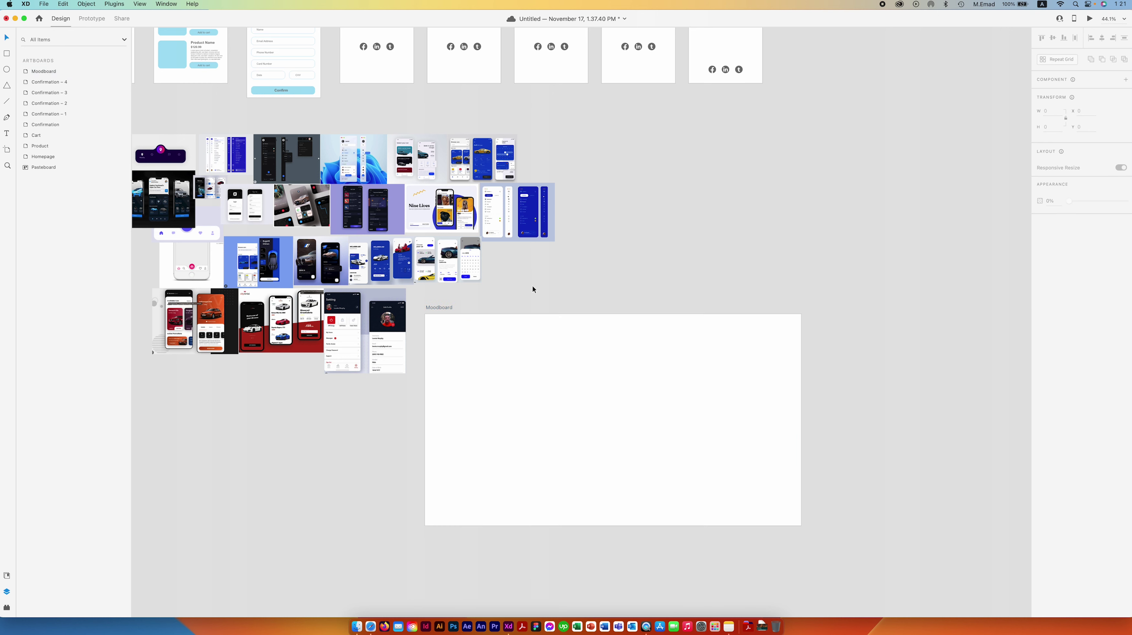
{"action": "mouse_move", "coordinate": [532, 285]}
{"action": "left_mouse_down"}
{"action": "mouse_move", "coordinate": [553, 237]}
{"action": "mouse_move", "coordinate": [525, 227]}
{"action": "left_mouse_up"}
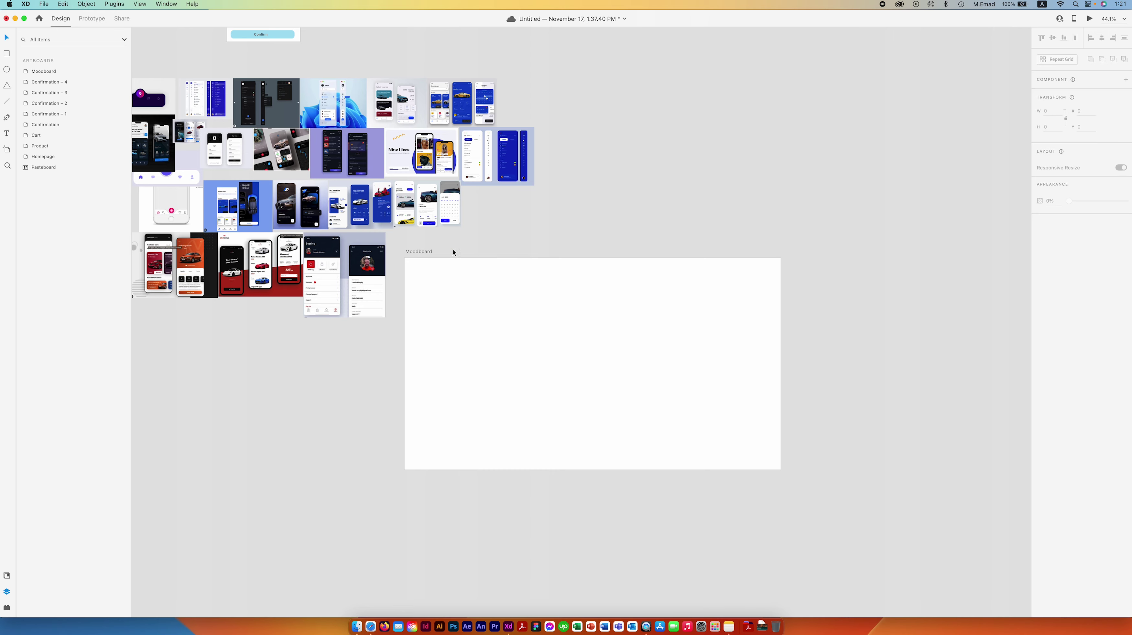
{"action": "mouse_move", "coordinate": [459, 273]}
{"action": "left_mouse_down"}
{"action": "mouse_move", "coordinate": [580, 299]}
{"action": "mouse_move", "coordinate": [543, 298]}
{"action": "left_mouse_up"}
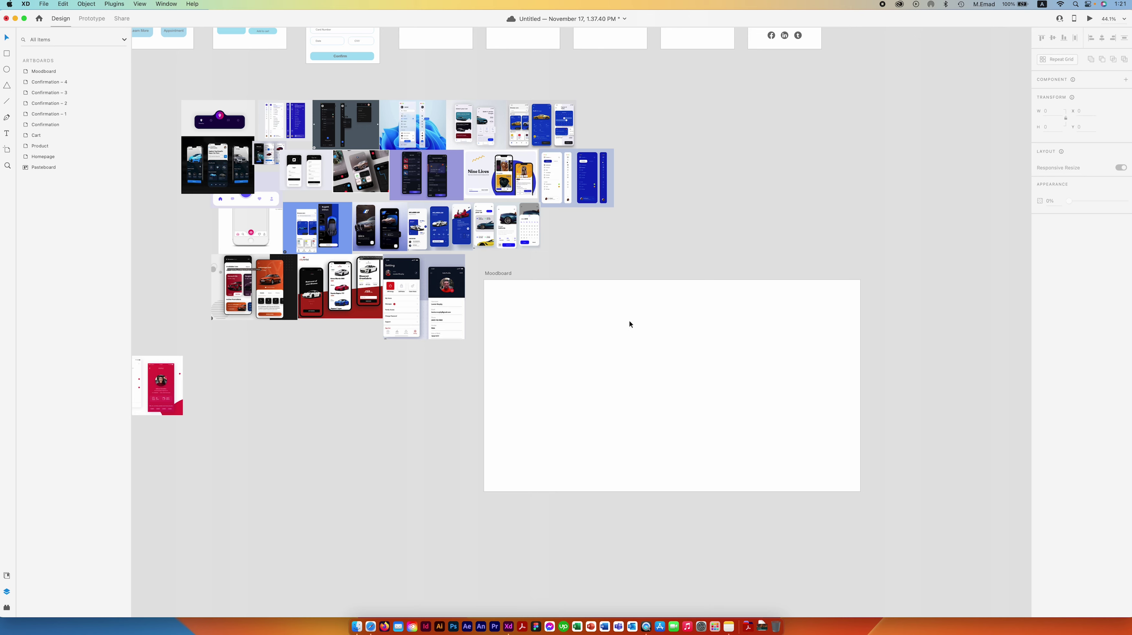
Draw nine placeholder rectangles of varied sizes across the Moodboard artboard
{"action": "left_click_drag", "start_coordinate": [491, 286], "coordinate": [710, 405]}
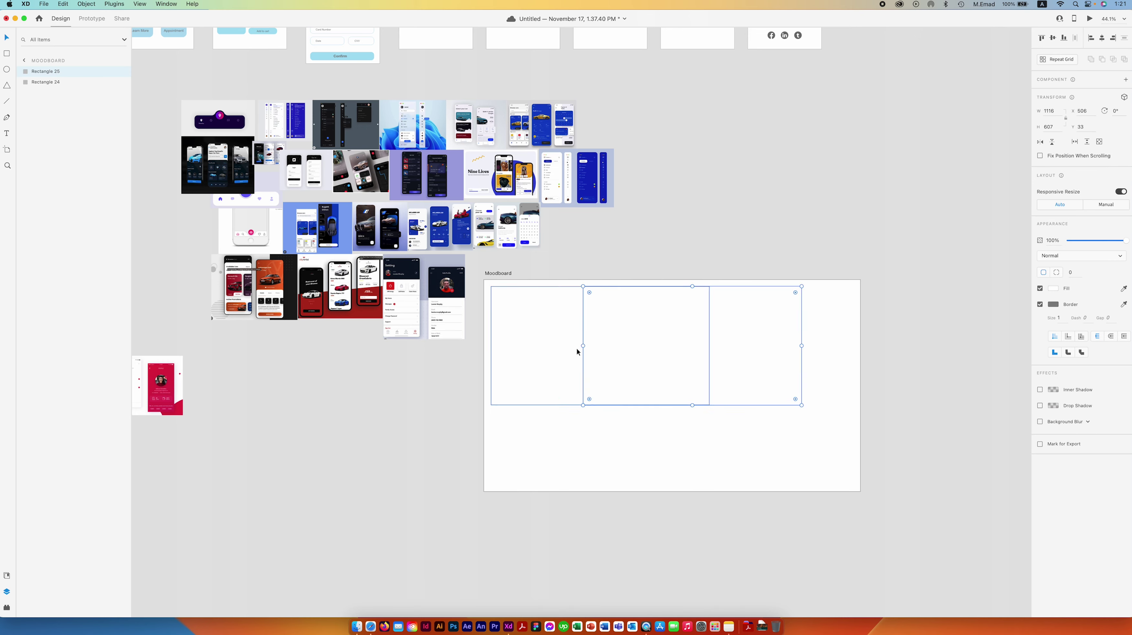
{"action": "left_click_drag", "start_coordinate": [713, 287], "coordinate": [802, 405]}
{"action": "left_click_drag", "start_coordinate": [713, 408], "coordinate": [801, 443]}
{"action": "left_click_drag", "start_coordinate": [713, 449], "coordinate": [801, 486]}
{"action": "left_click_drag", "start_coordinate": [621, 408], "coordinate": [709, 443]}
{"action": "left_click_drag", "start_coordinate": [491, 408], "coordinate": [564, 486]}
{"action": "left_click_drag", "start_coordinate": [567, 446], "coordinate": [658, 486]}
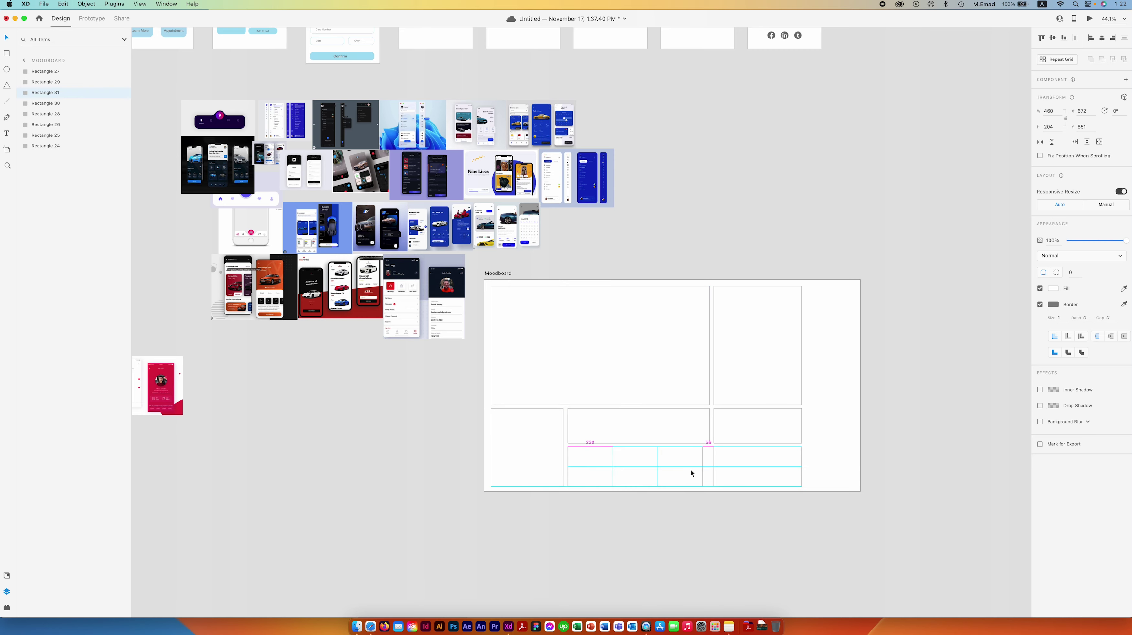
{"action": "left_click_drag", "start_coordinate": [662, 446], "coordinate": [709, 486]}
{"action": "left_click_drag", "start_coordinate": [805, 409], "coordinate": [853, 486]}
Draw small squares at the top right and make them a 2×5 Repeat Grid
{"action": "scroll", "coordinate": [800, 444], "scroll_direction": "right", "scroll_amount": 2}
{"action": "left_click_drag", "start_coordinate": [794, 286], "coordinate": [819, 305]}
{"action": "mouse_move", "coordinate": [770, 286]}
{"action": "left_mouse_down"}
{"action": "mouse_move", "coordinate": [791, 305]}
{"action": "mouse_move", "coordinate": [794, 406]}
{"action": "left_mouse_up"}
{"action": "key", "text": "super+r"}
{"action": "scroll", "coordinate": [800, 413], "scroll_direction": "up", "scroll_amount": 2}
{"action": "key", "text": "Escape"}
{"action": "scroll", "coordinate": [699, 352], "scroll_direction": "left", "scroll_amount": 2}
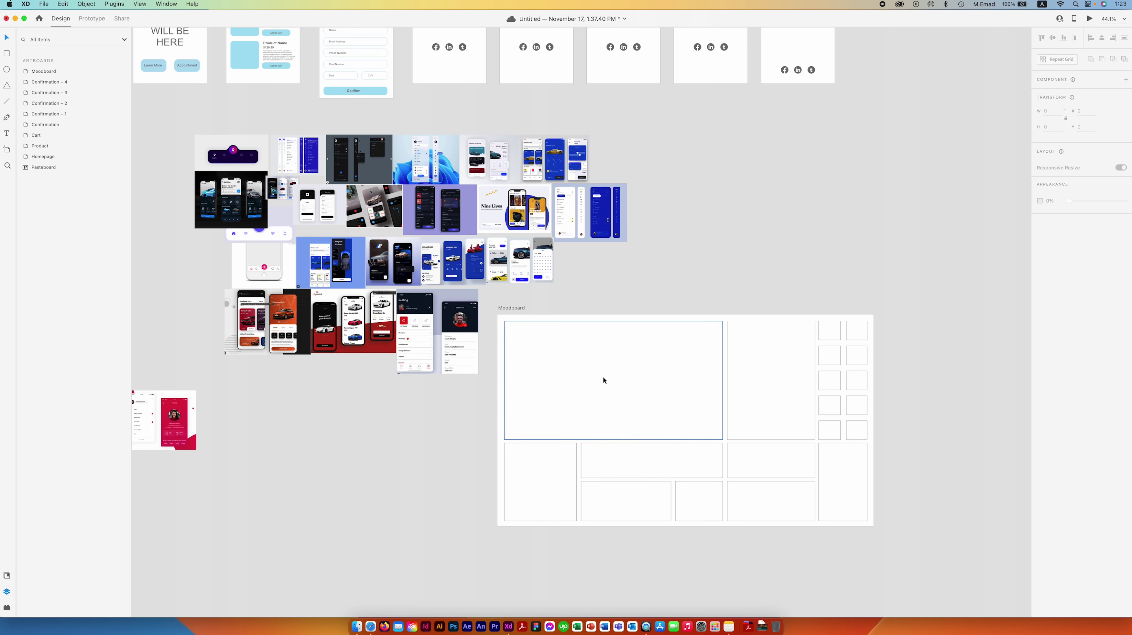
{"action": "scroll", "coordinate": [602, 380], "scroll_direction": "right", "scroll_amount": 2}
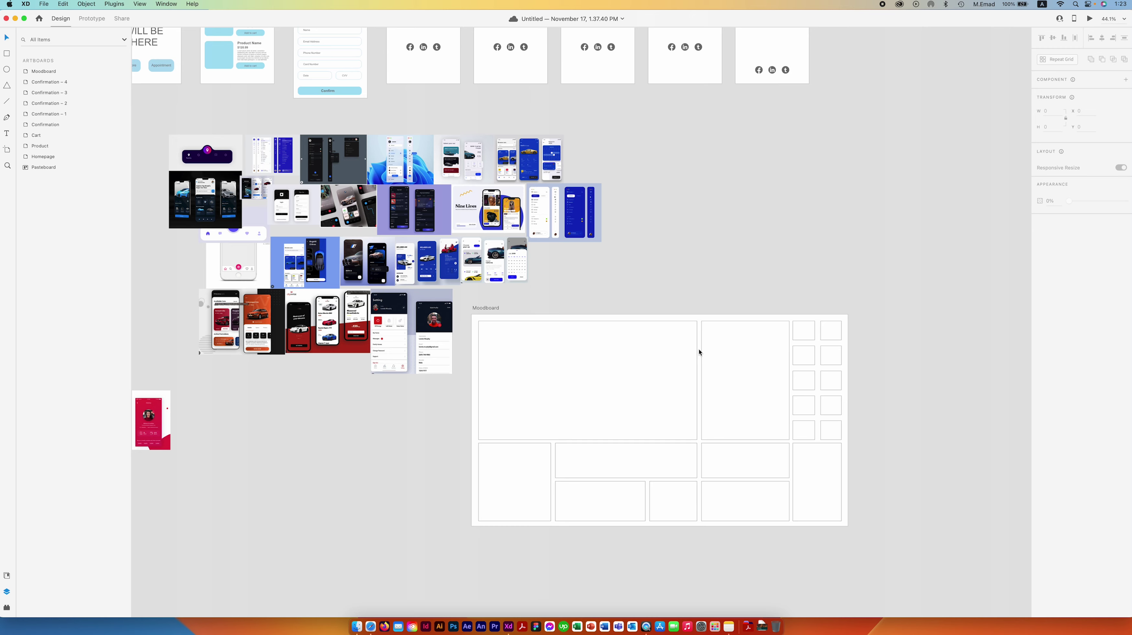
{"action": "scroll", "coordinate": [697, 352], "scroll_direction": "right", "scroll_amount": 2}
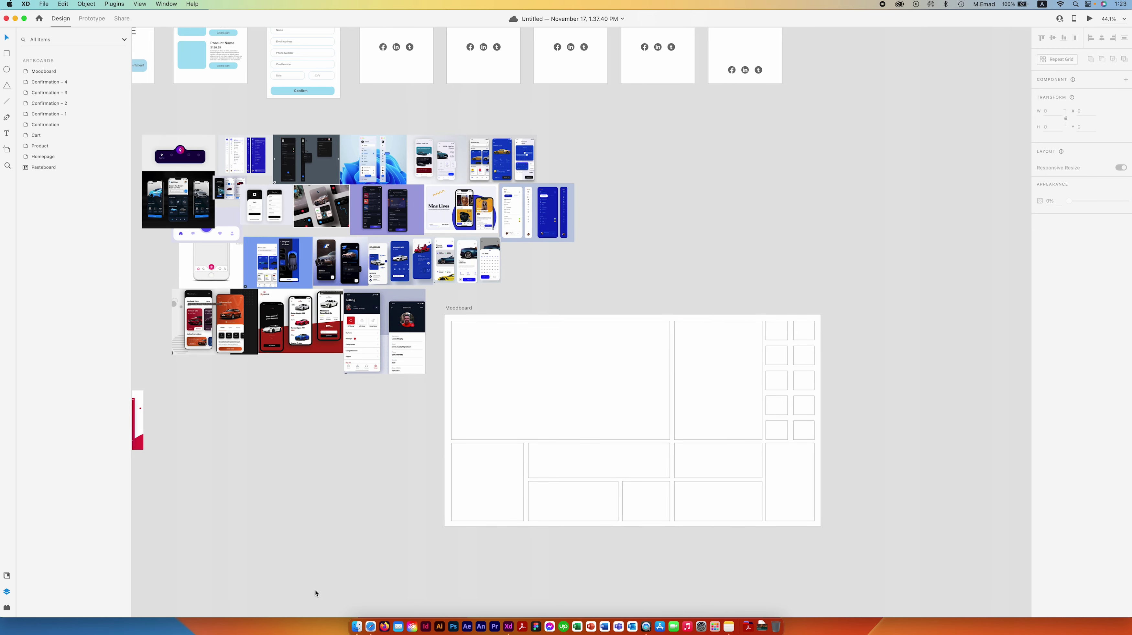
Place the purple nav-bar screenshot from Finder into the lower middle Moodboard cell
{"action": "left_click", "coordinate": [358, 625]}
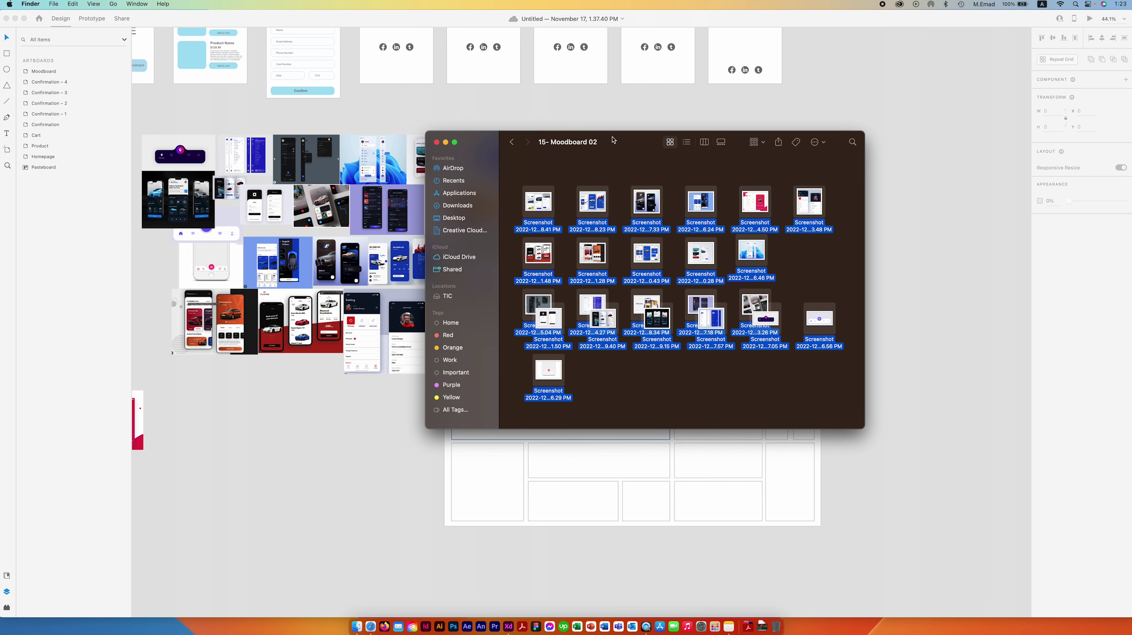
{"action": "left_click_drag", "start_coordinate": [612, 140], "coordinate": [315, 60]}
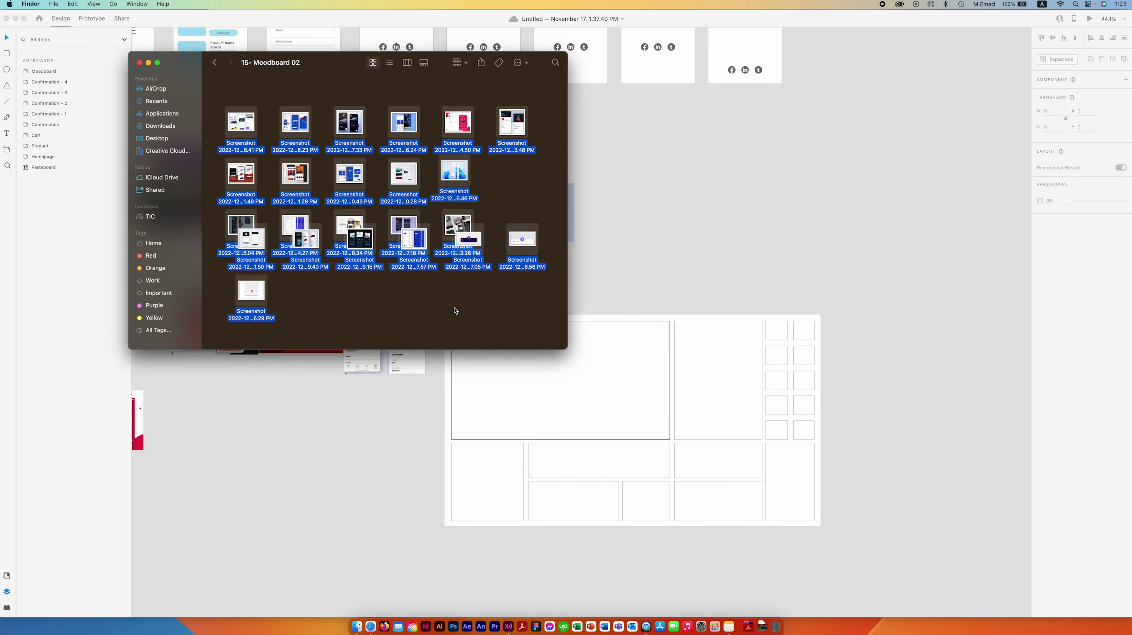
{"action": "left_click", "coordinate": [454, 310]}
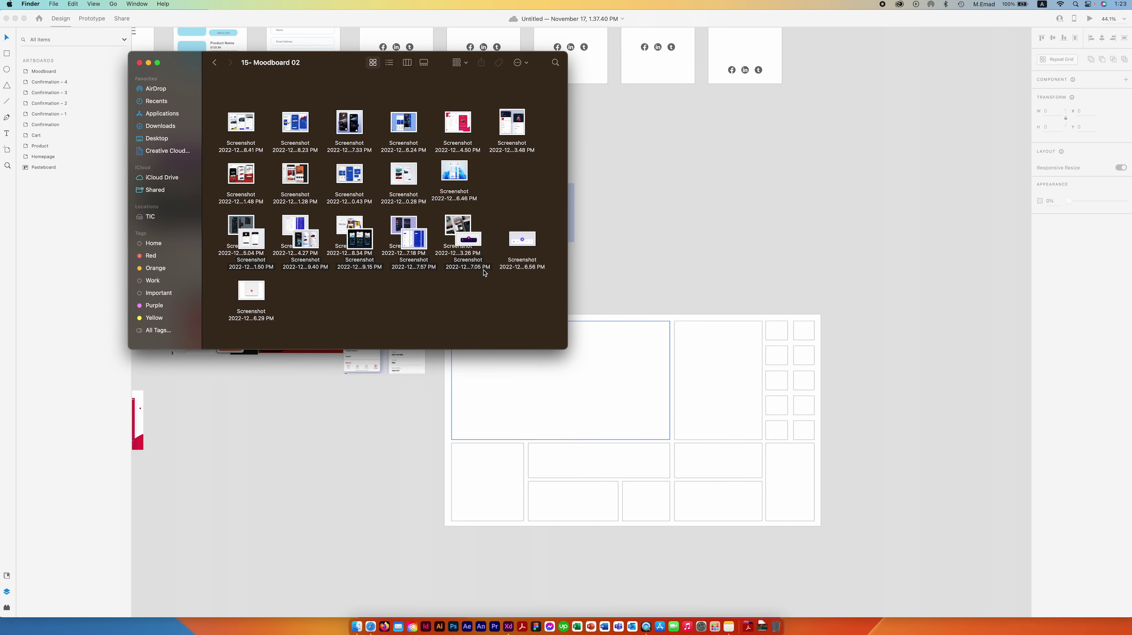
{"action": "left_click_drag", "start_coordinate": [468, 240], "coordinate": [700, 459]}
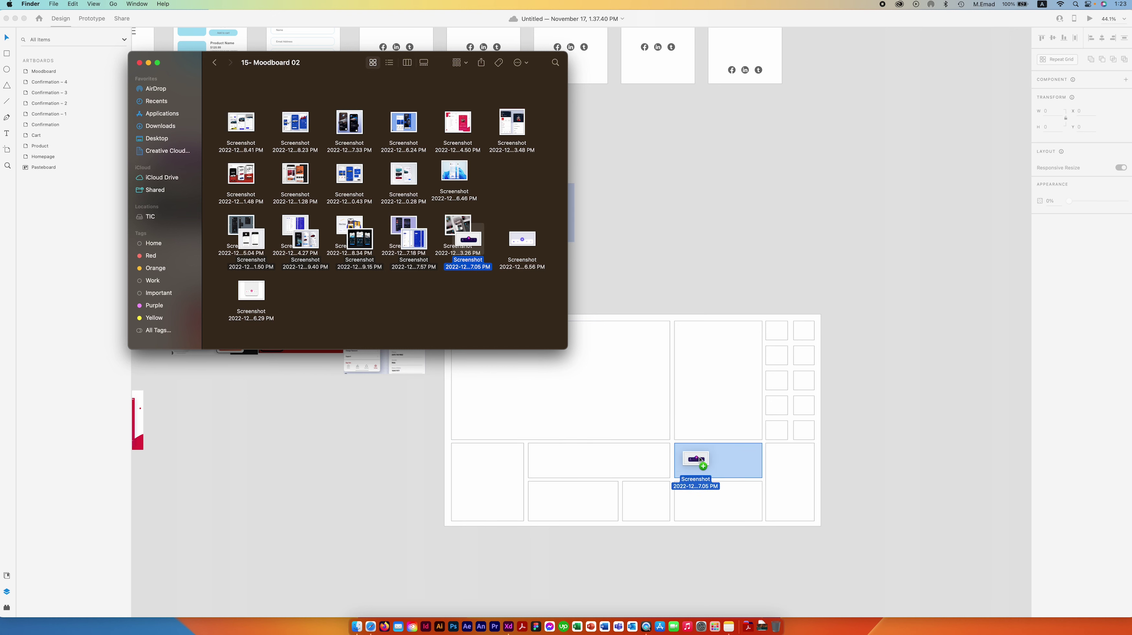
{"action": "left_click_drag", "start_coordinate": [700, 459], "coordinate": [719, 465]}
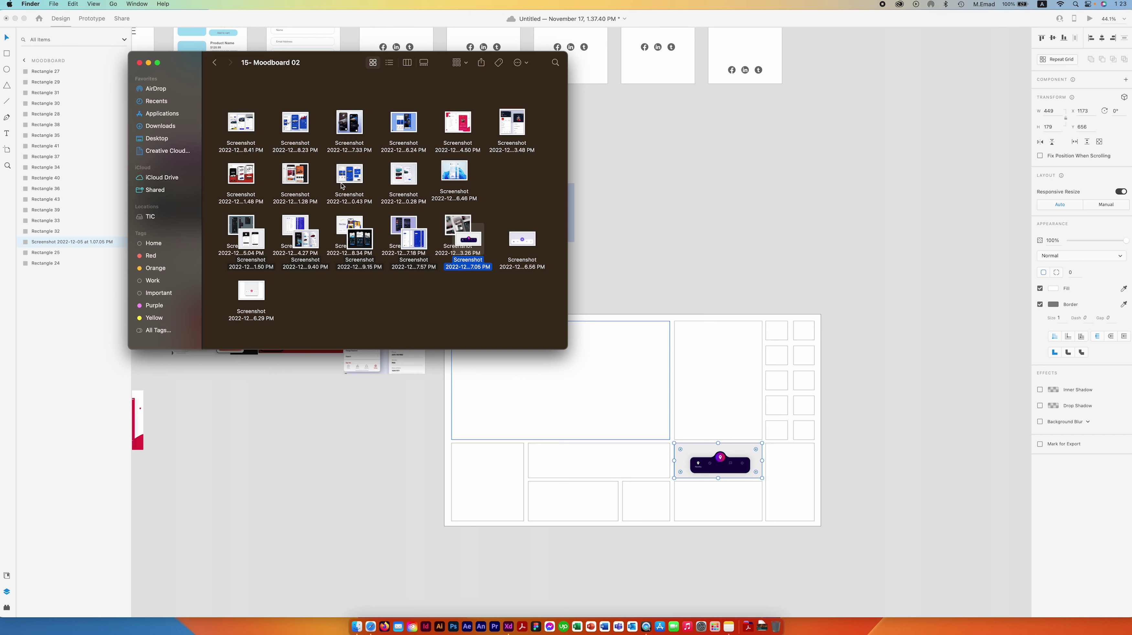
Spread out the overlapping screenshot icons in the Finder folder
{"action": "left_click_drag", "start_coordinate": [486, 250], "coordinate": [476, 287]}
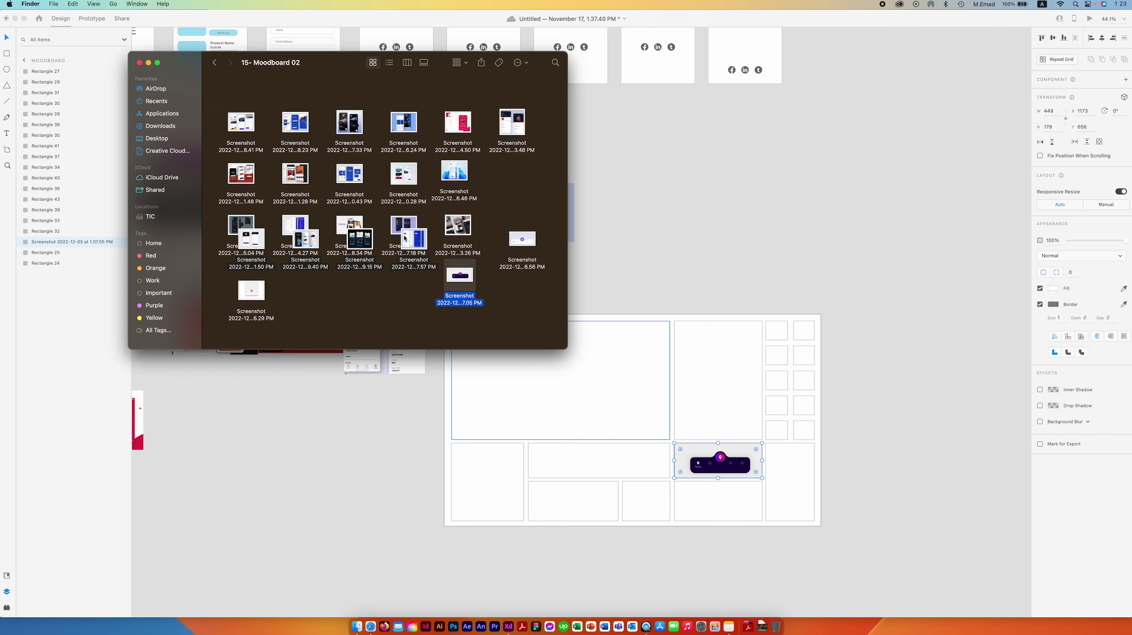
{"action": "left_click_drag", "start_coordinate": [413, 241], "coordinate": [504, 205]}
{"action": "left_click_drag", "start_coordinate": [353, 243], "coordinate": [365, 290]}
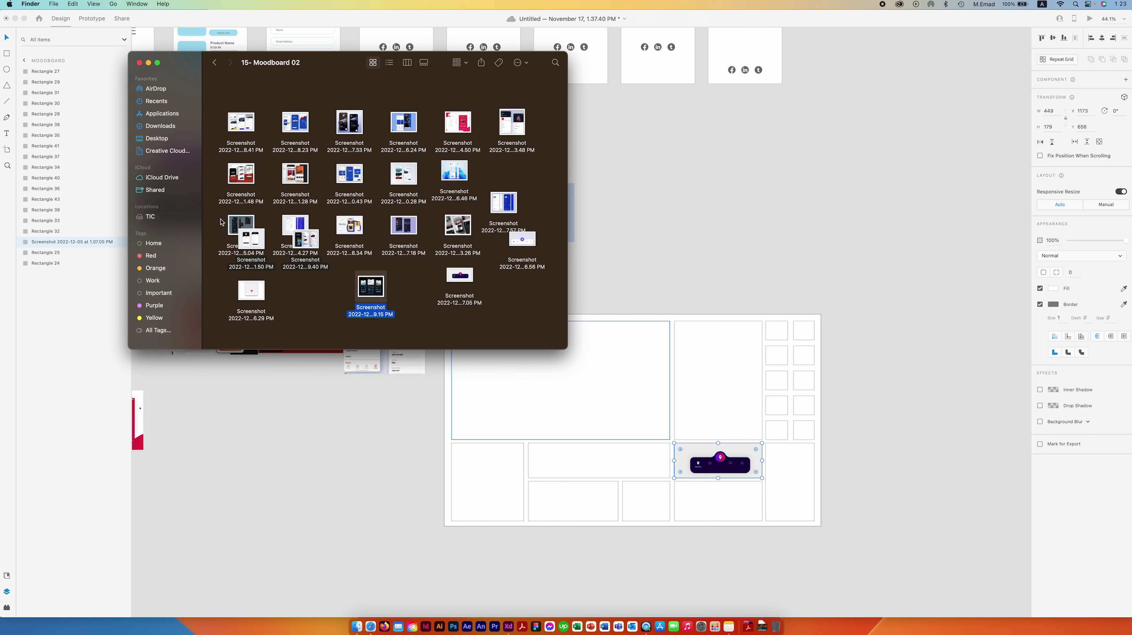
{"action": "left_click_drag", "start_coordinate": [302, 248], "coordinate": [298, 298]}
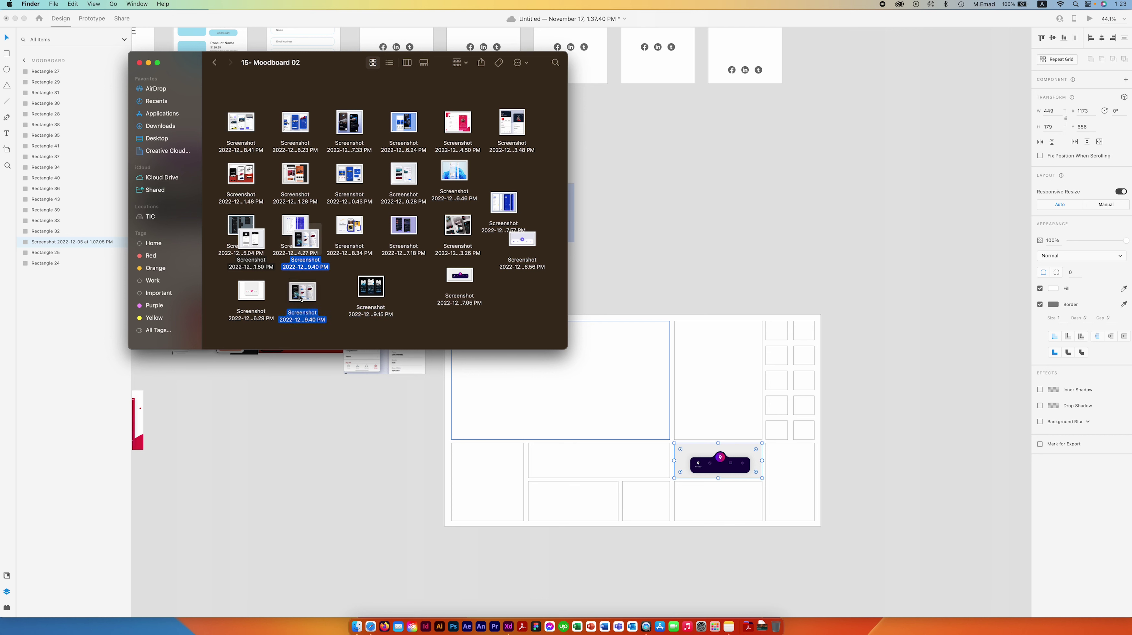
{"action": "left_click_drag", "start_coordinate": [252, 240], "coordinate": [511, 296]}
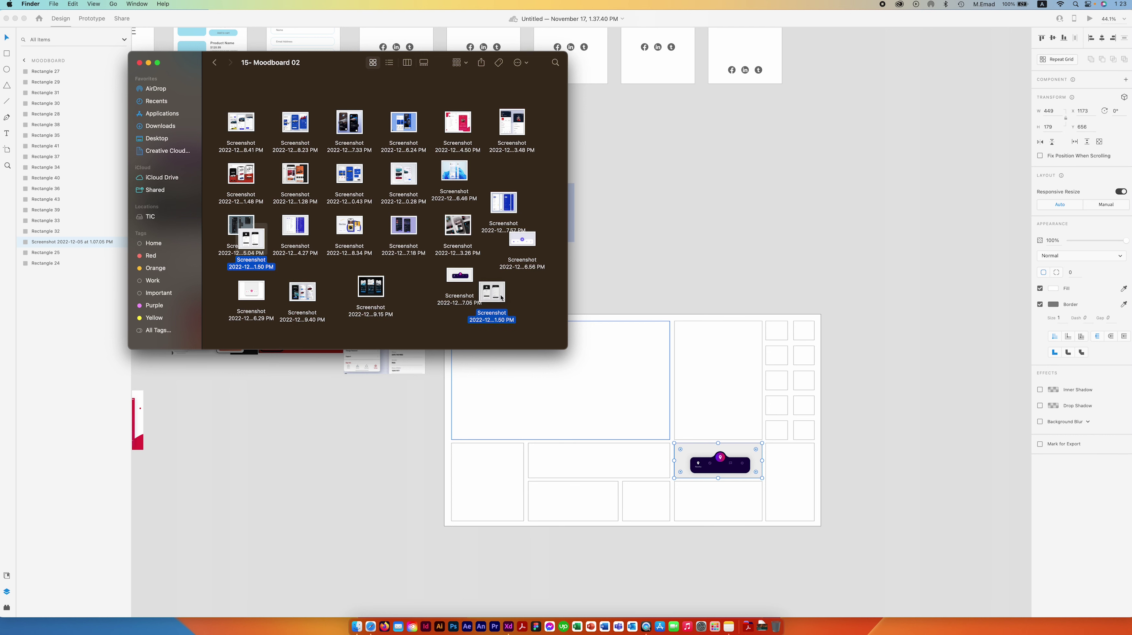
Fill the large, right-hand, bottom-right and bottom-left cells with the 9.15, 7.18 and 7.33 PM screenshots
{"action": "left_click_drag", "start_coordinate": [379, 279], "coordinate": [576, 376]}
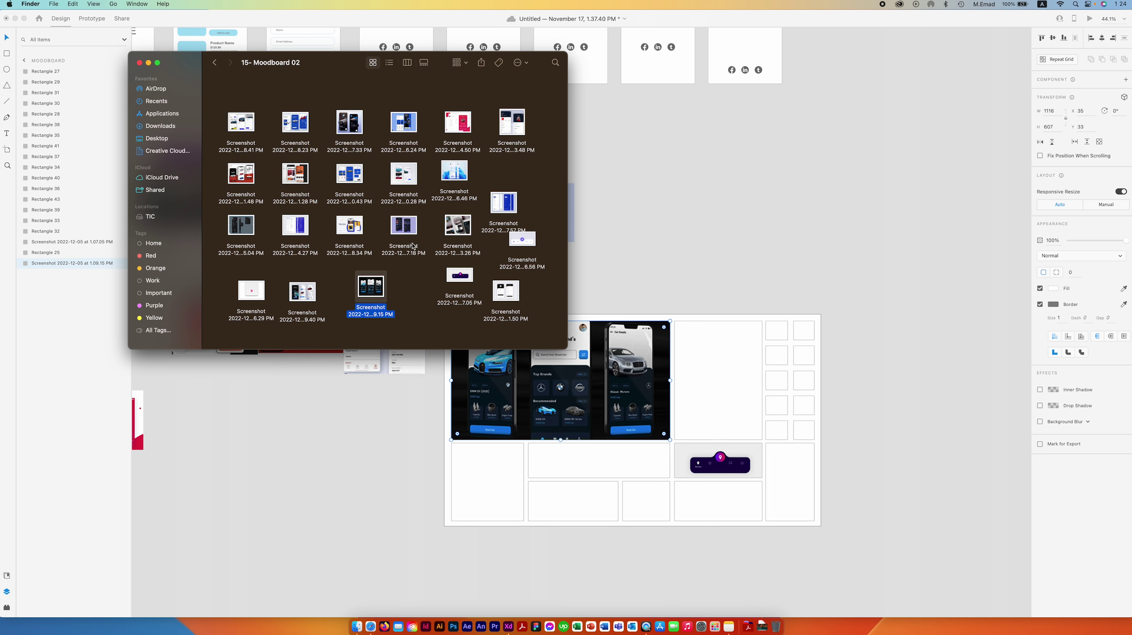
{"action": "left_click_drag", "start_coordinate": [405, 230], "coordinate": [722, 388]}
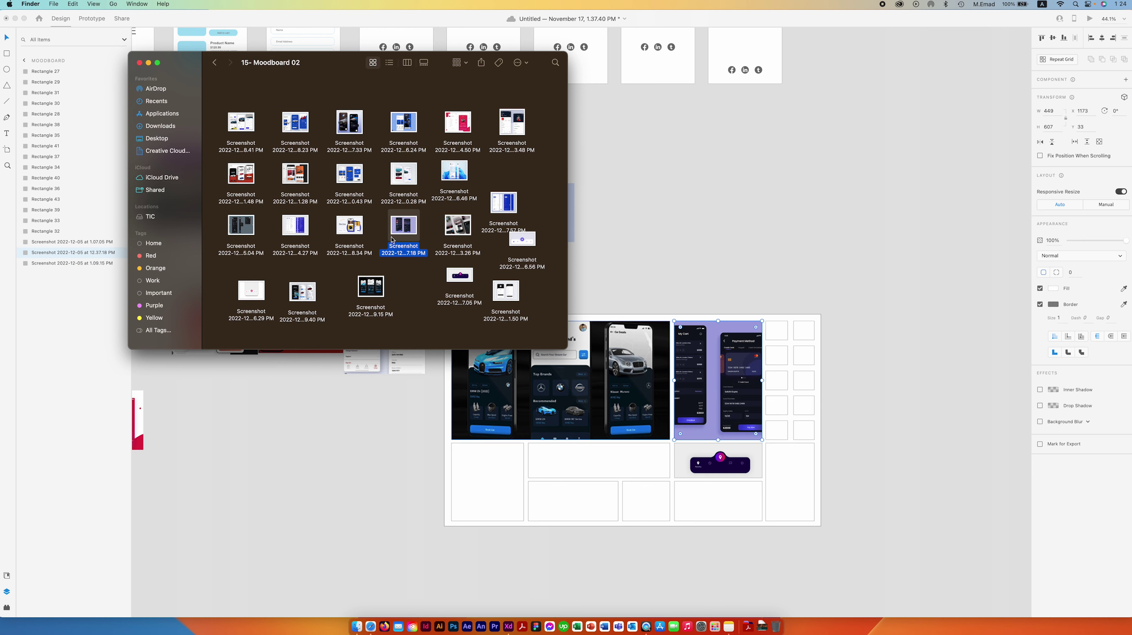
{"action": "left_click_drag", "start_coordinate": [352, 127], "coordinate": [788, 473]}
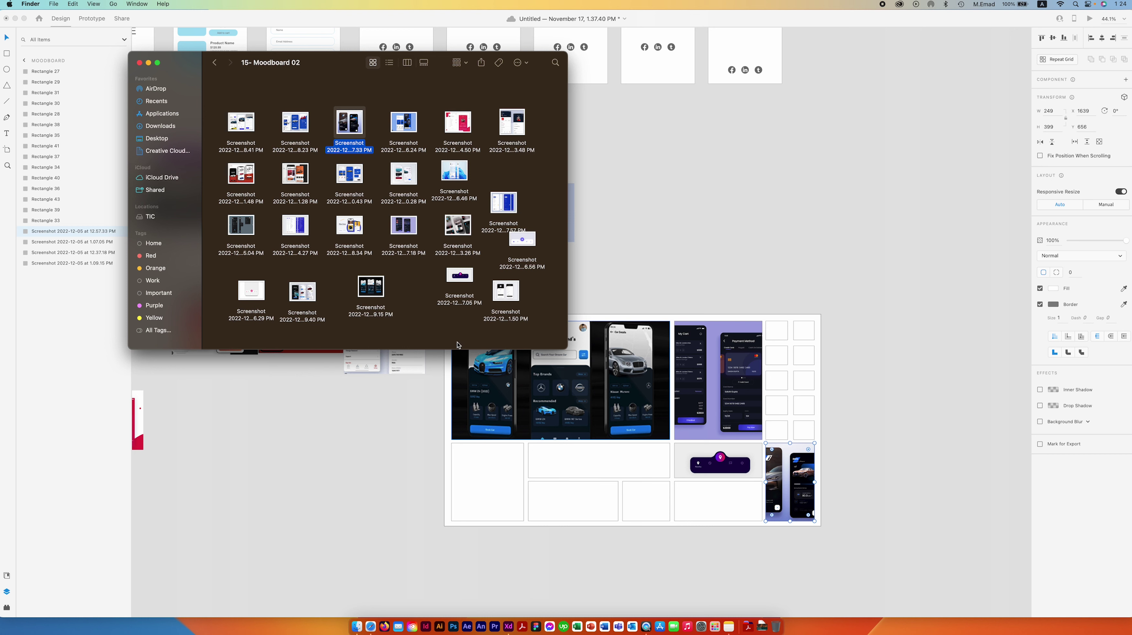
{"action": "left_click_drag", "start_coordinate": [409, 236], "coordinate": [487, 467]}
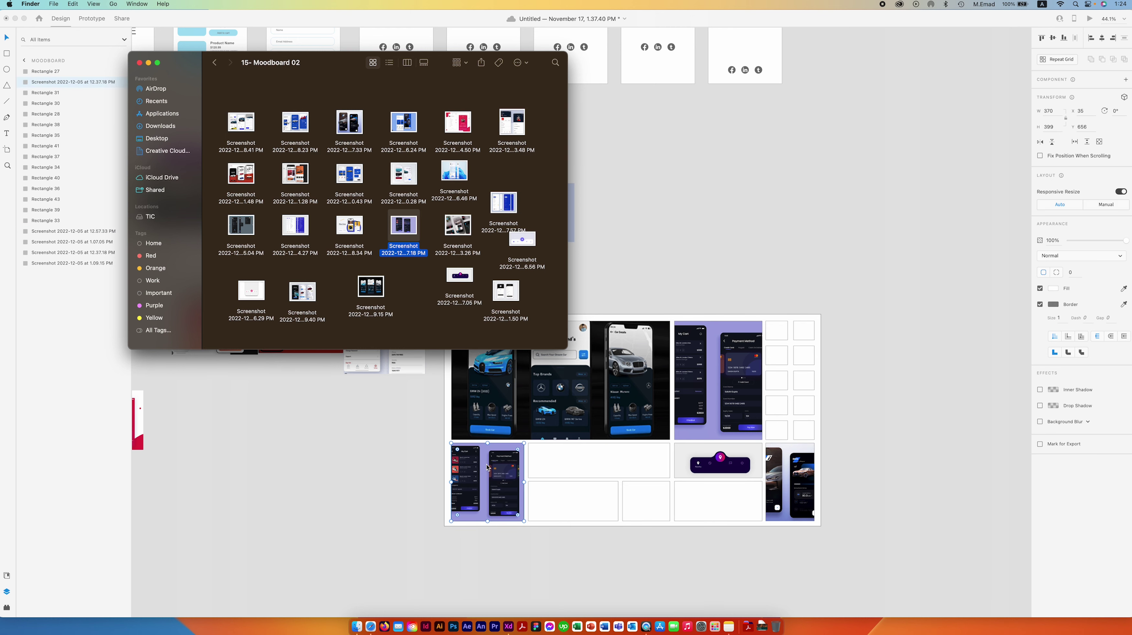
Undo the misplaced bottom-left image and fill that cell with the 3.26 PM screenshot
{"action": "left_click", "coordinate": [453, 351]}
{"action": "key", "text": "super+z"}
{"action": "left_click", "coordinate": [418, 314]}
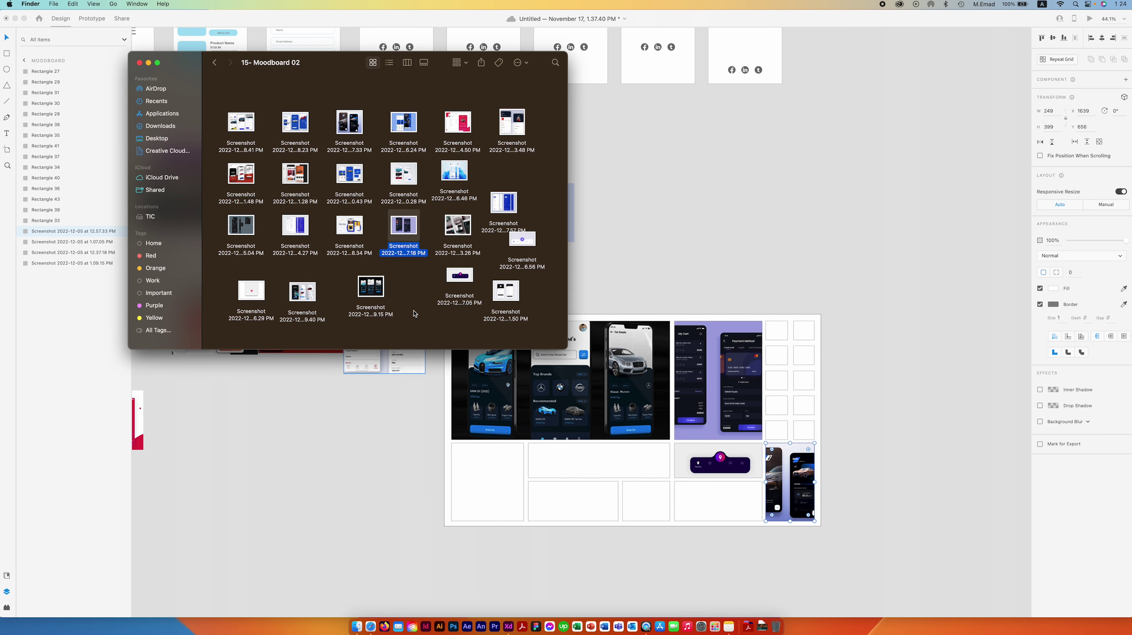
{"action": "left_click", "coordinate": [463, 223]}
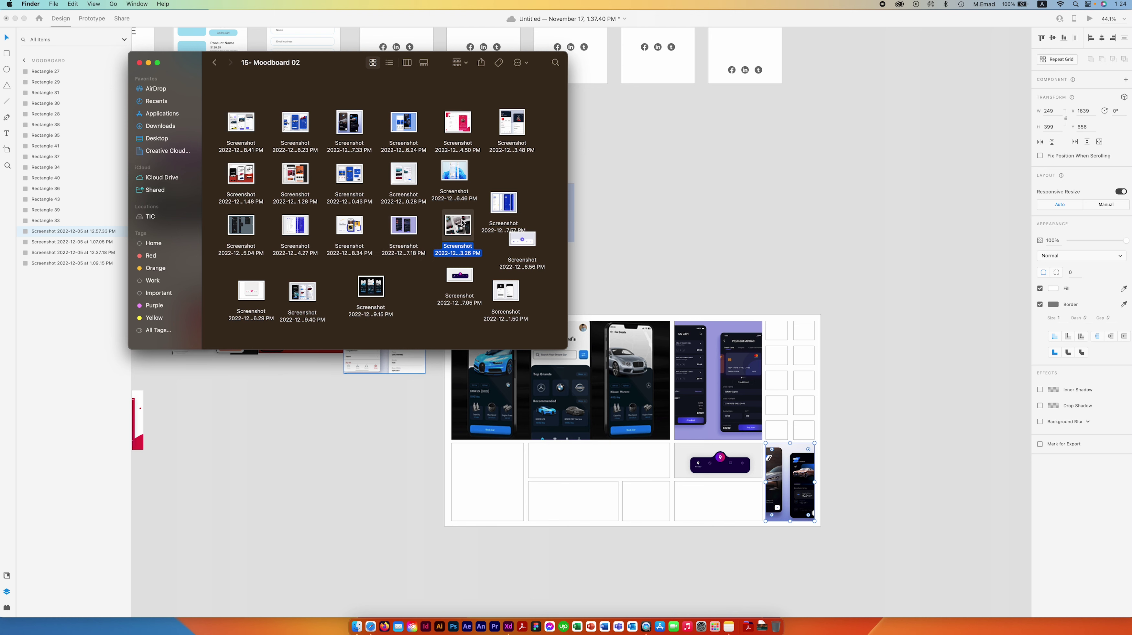
{"action": "key", "text": "space"}
{"action": "key", "text": "space"}
{"action": "left_click_drag", "start_coordinate": [463, 223], "coordinate": [504, 490]}
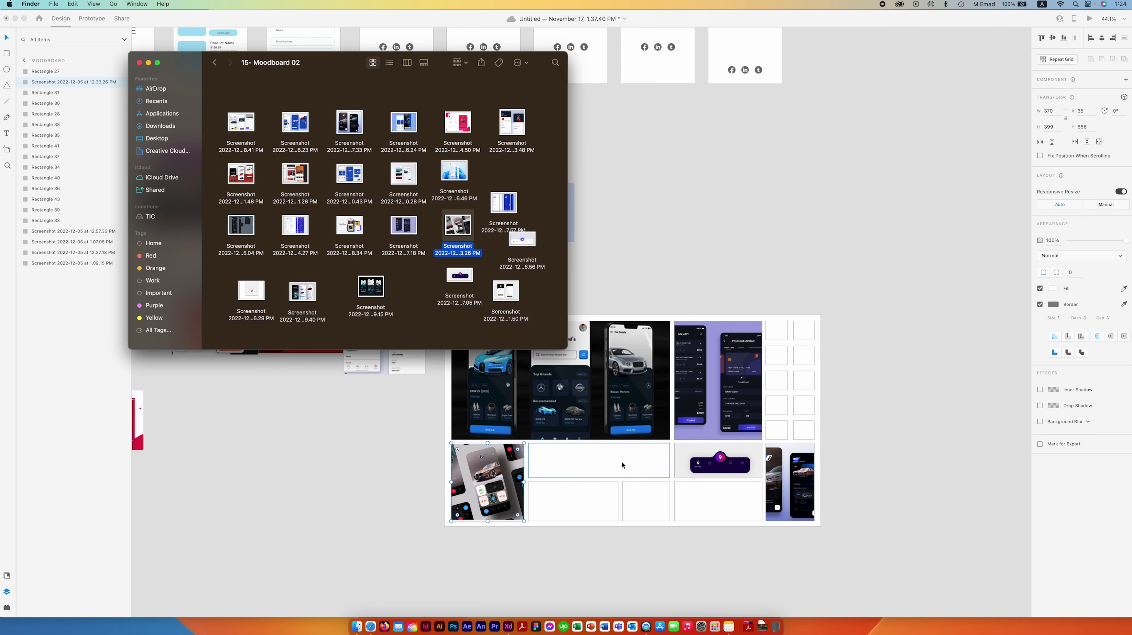
Narrow the wide empty bottom-row cell to 460 wide and stretch it to full height
{"action": "left_click", "coordinate": [663, 462]}
{"action": "left_click", "coordinate": [669, 463]}
{"action": "mouse_move", "coordinate": [669, 461]}
{"action": "left_mouse_down"}
{"action": "mouse_move", "coordinate": [619, 459]}
{"action": "mouse_move", "coordinate": [645, 443]}
{"action": "left_mouse_up"}
{"action": "left_click", "coordinate": [644, 498]}
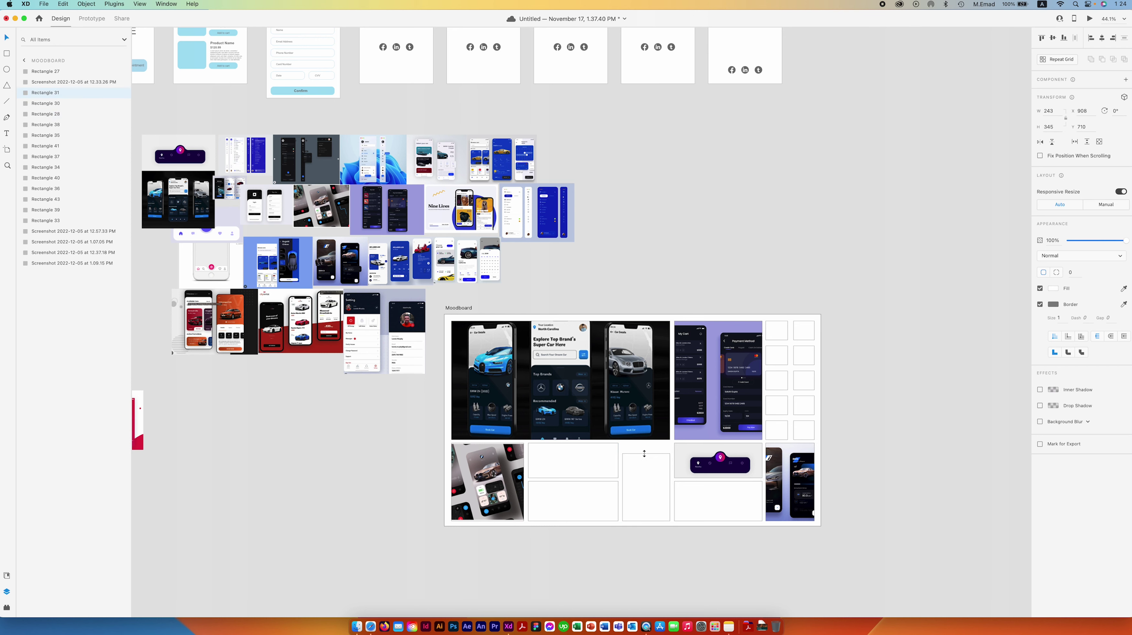
Fill the tall narrow cell with the 6.46 PM screenshot and the middle cell with 6.24 PM
{"action": "key", "text": "super+Tab"}
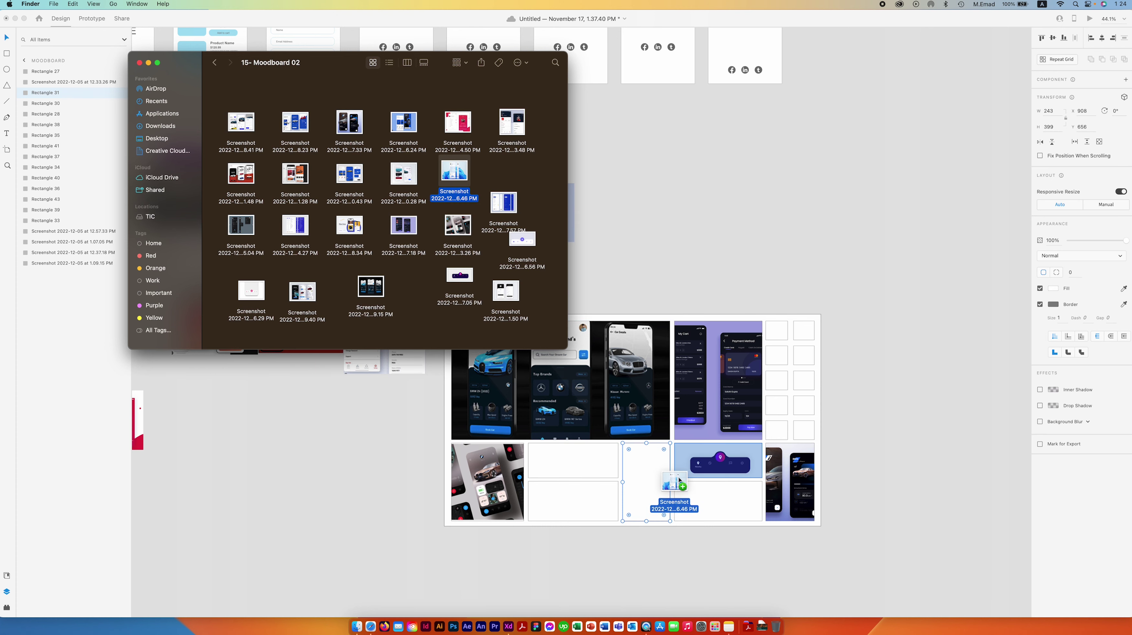
{"action": "left_click_drag", "start_coordinate": [459, 171], "coordinate": [649, 482]}
{"action": "key", "text": "super+Tab"}
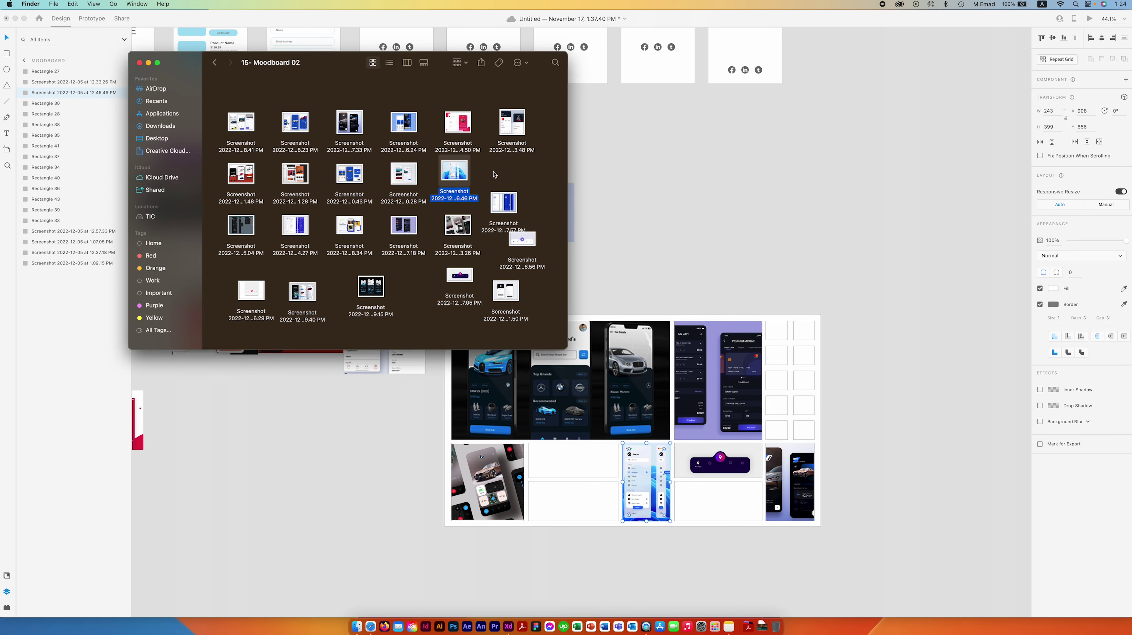
{"action": "left_click", "coordinate": [403, 122]}
{"action": "key", "text": "space"}
{"action": "key", "text": "space"}
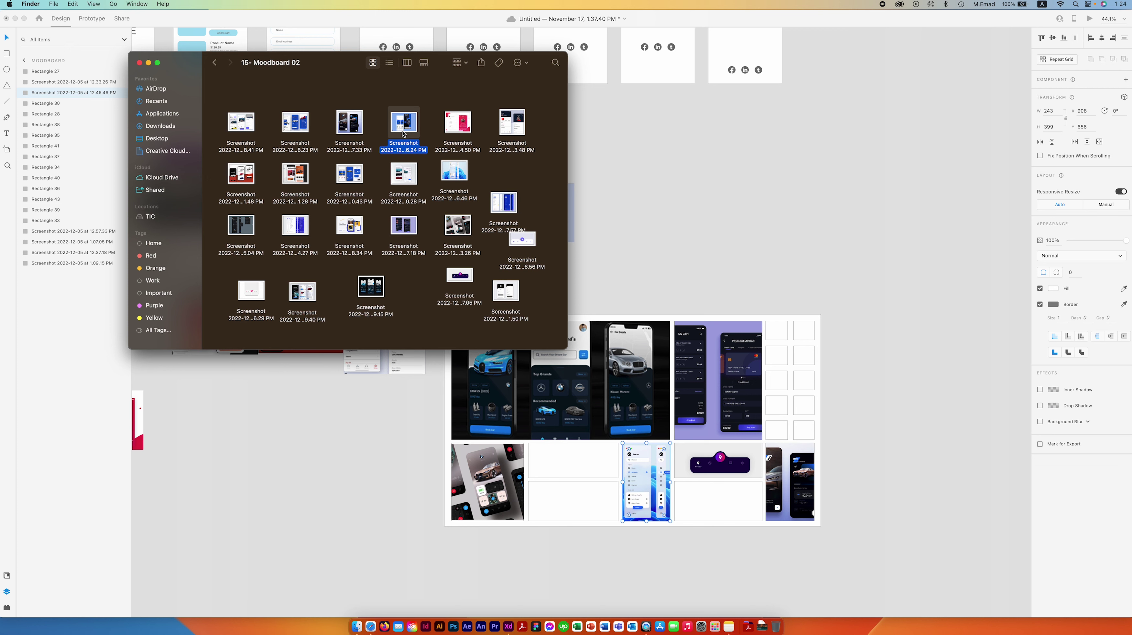
{"action": "left_click_drag", "start_coordinate": [402, 124], "coordinate": [573, 460]}
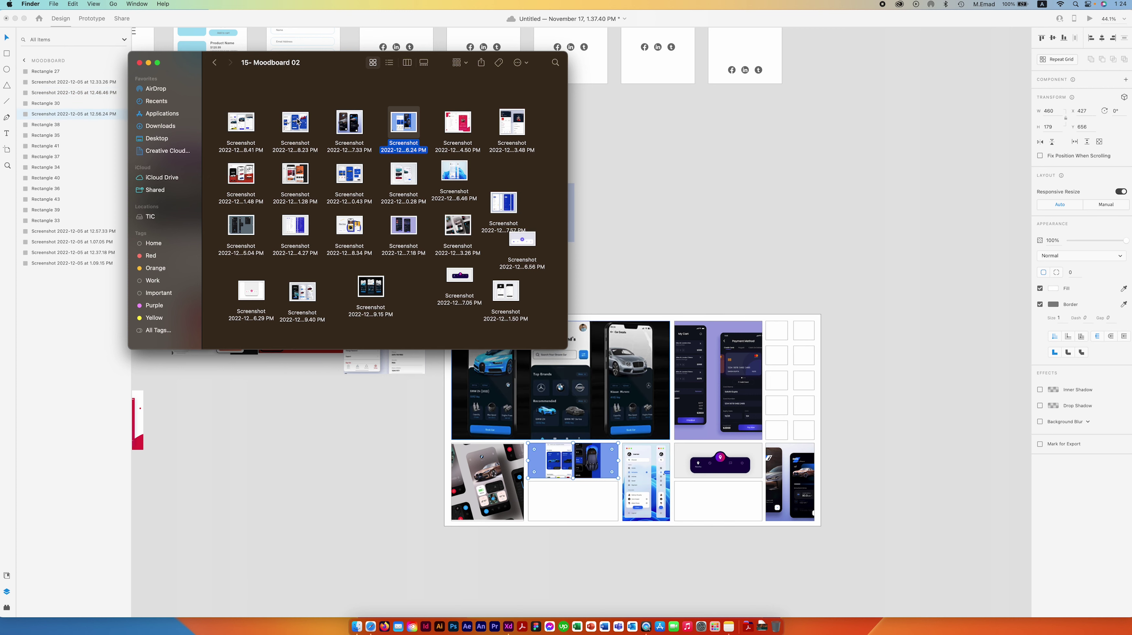
Put the McLaren shot top-left, 9.15 PM lower-middle and 6.56 PM in the right bottom cell
{"action": "left_click_drag", "start_coordinate": [296, 122], "coordinate": [560, 381]}
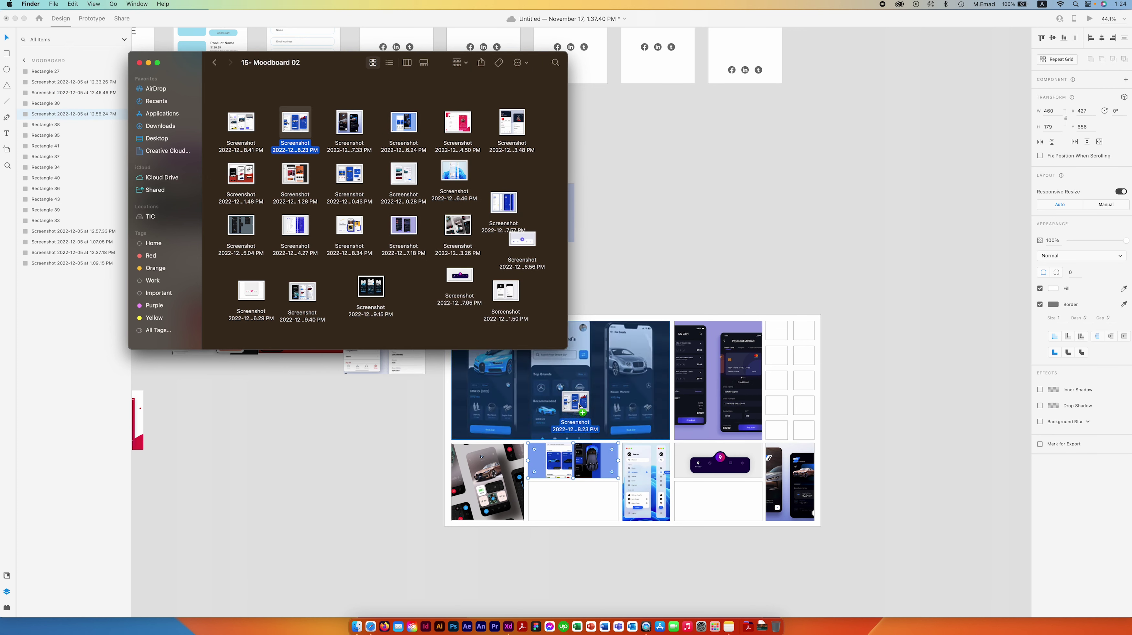
{"action": "left_click_drag", "start_coordinate": [371, 287], "coordinate": [576, 503]}
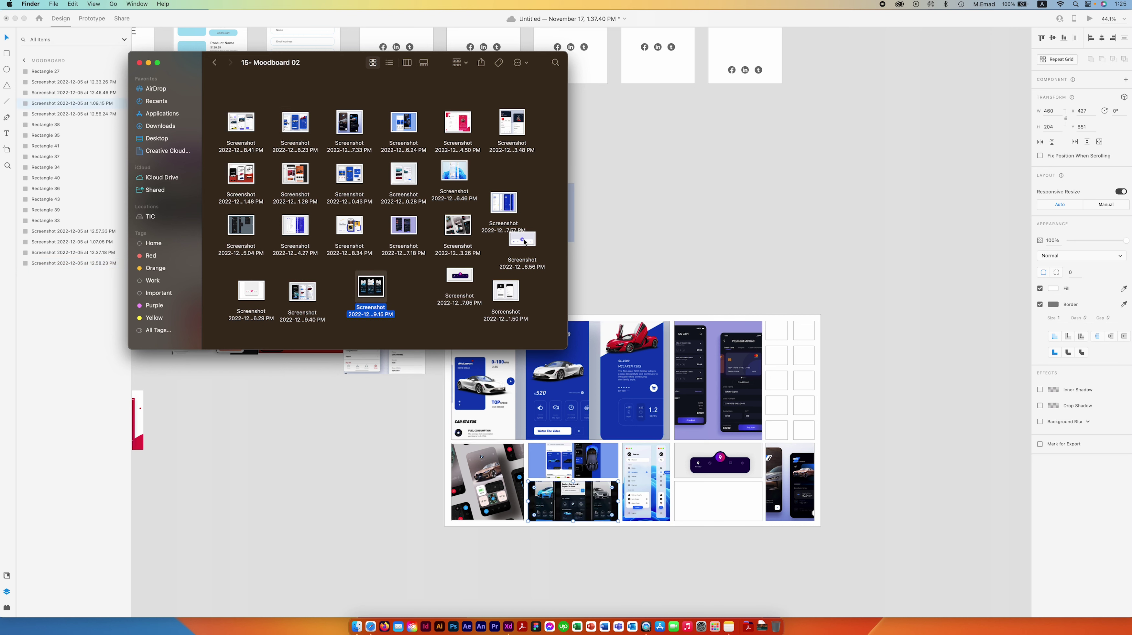
{"action": "left_click_drag", "start_coordinate": [524, 240], "coordinate": [718, 462]}
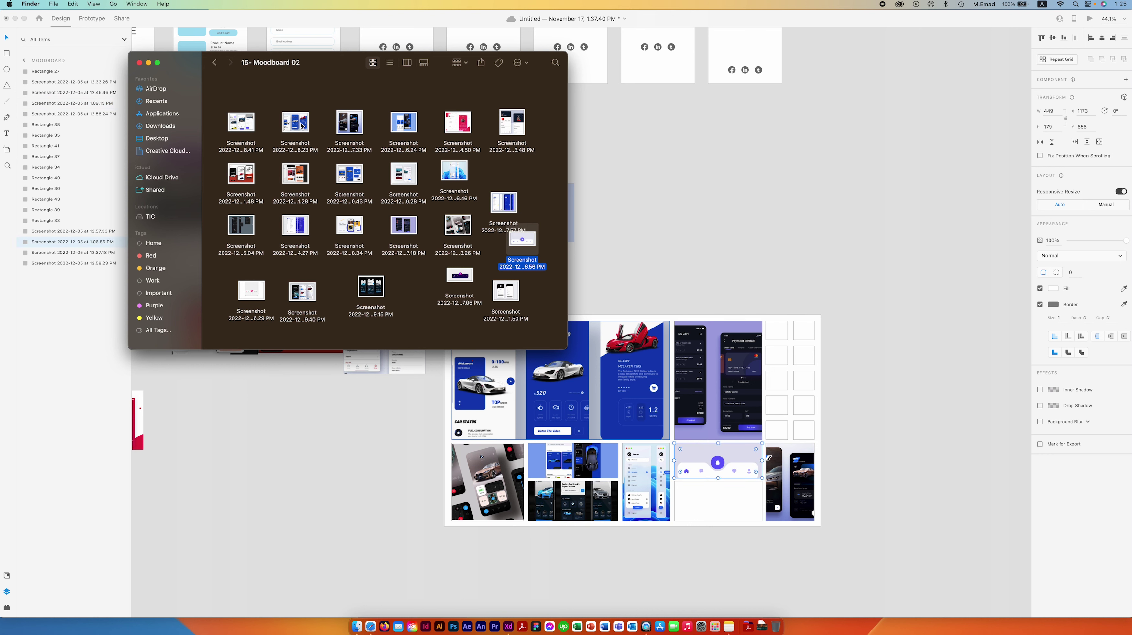
Preview the 3.48, 4.50 and 1.50 PM screenshots and place 1.50 PM in the last empty cell
{"action": "left_click", "coordinate": [403, 124]}
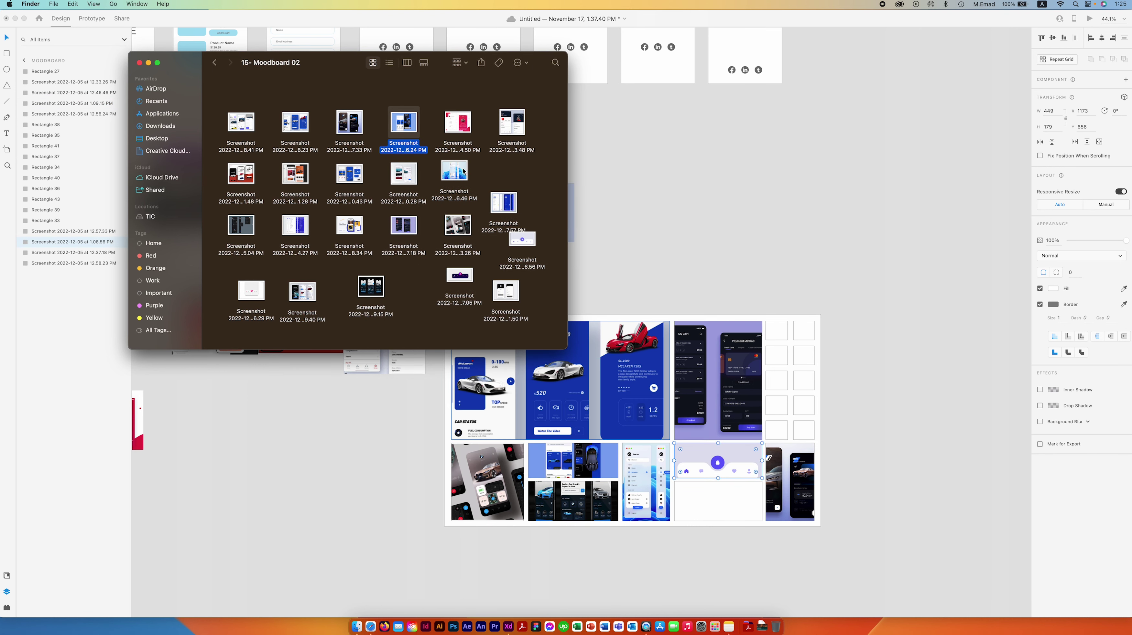
{"action": "left_click", "coordinate": [512, 129]}
{"action": "key", "text": "space"}
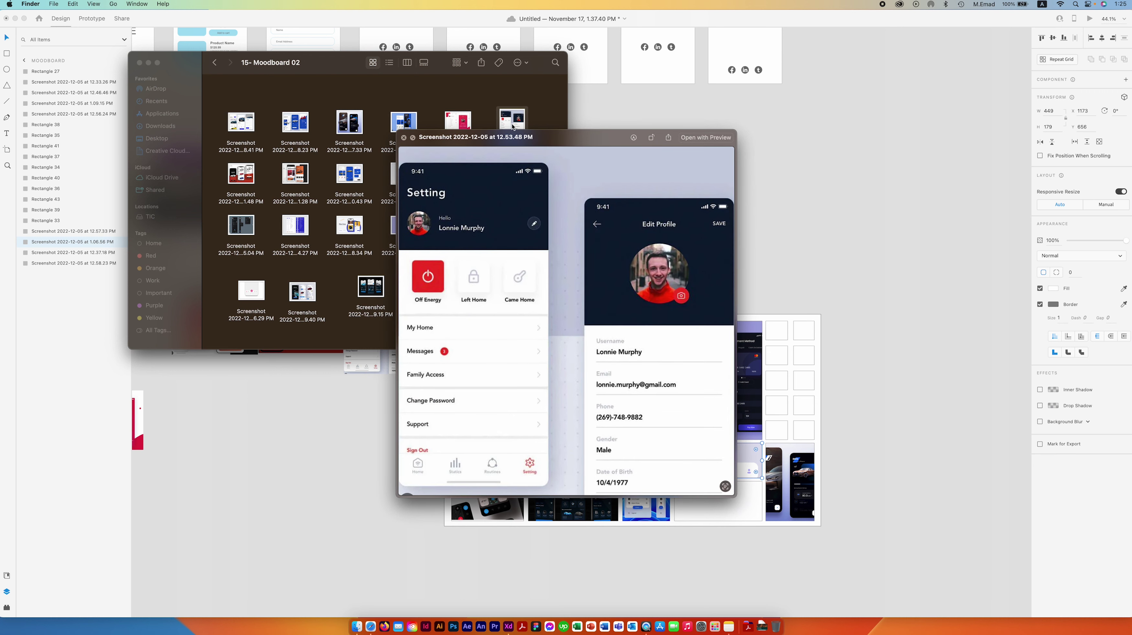
{"action": "key", "text": "space"}
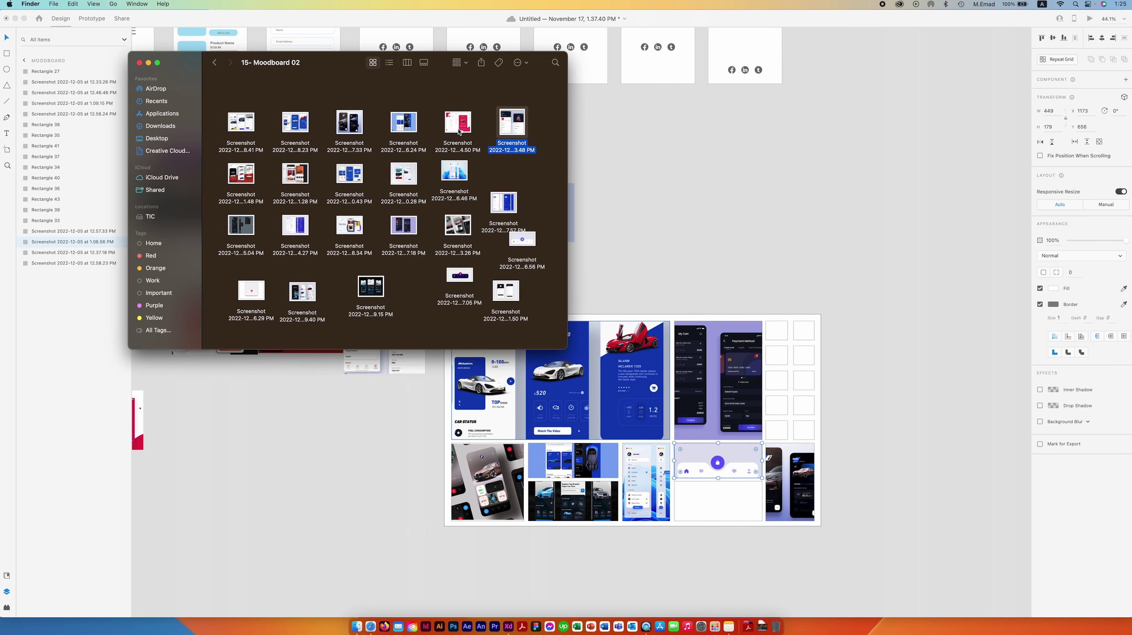
{"action": "left_click", "coordinate": [458, 129]}
{"action": "key", "text": "space"}
{"action": "key", "text": "space"}
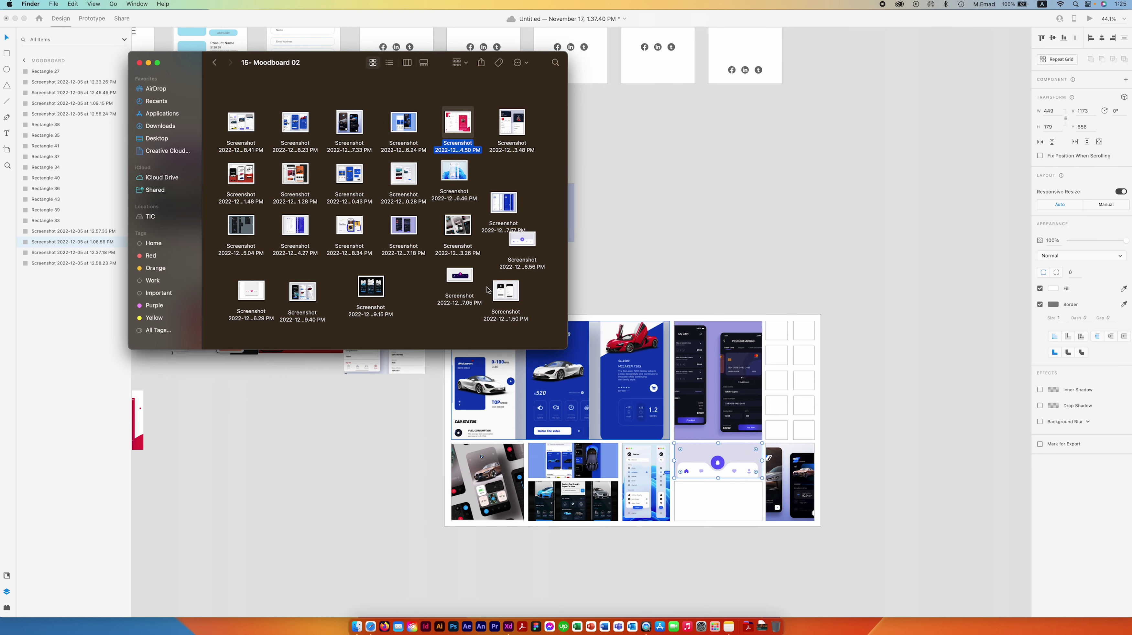
{"action": "left_click", "coordinate": [500, 291]}
{"action": "key", "text": "space"}
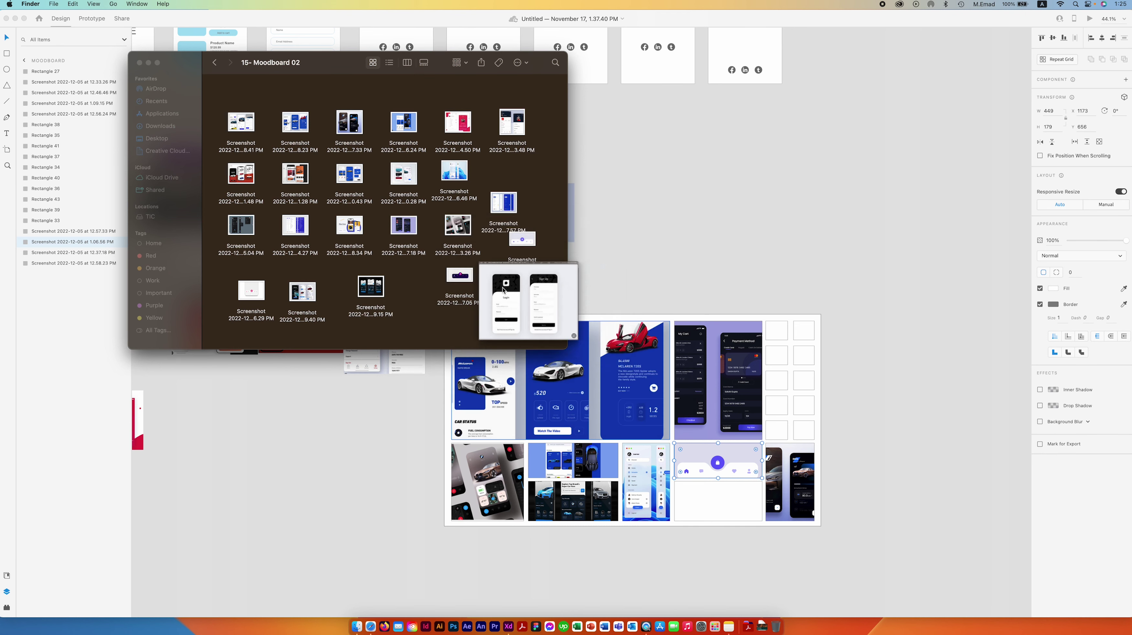
{"action": "key", "text": "space"}
{"action": "left_click_drag", "start_coordinate": [509, 291], "coordinate": [724, 500]}
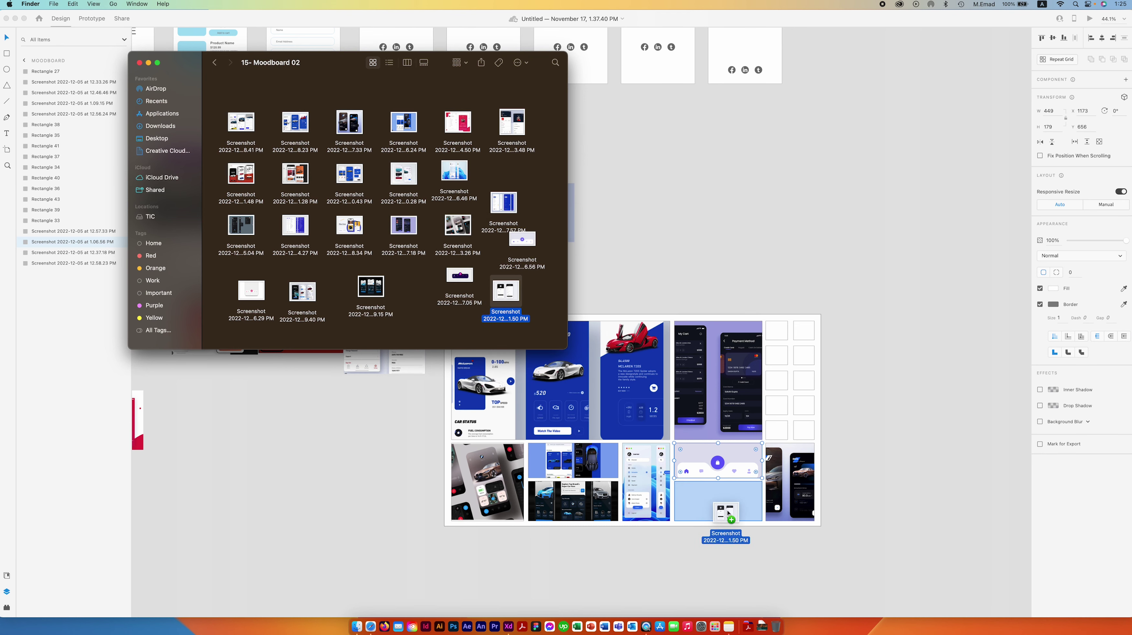
{"action": "left_click", "coordinate": [729, 542]}
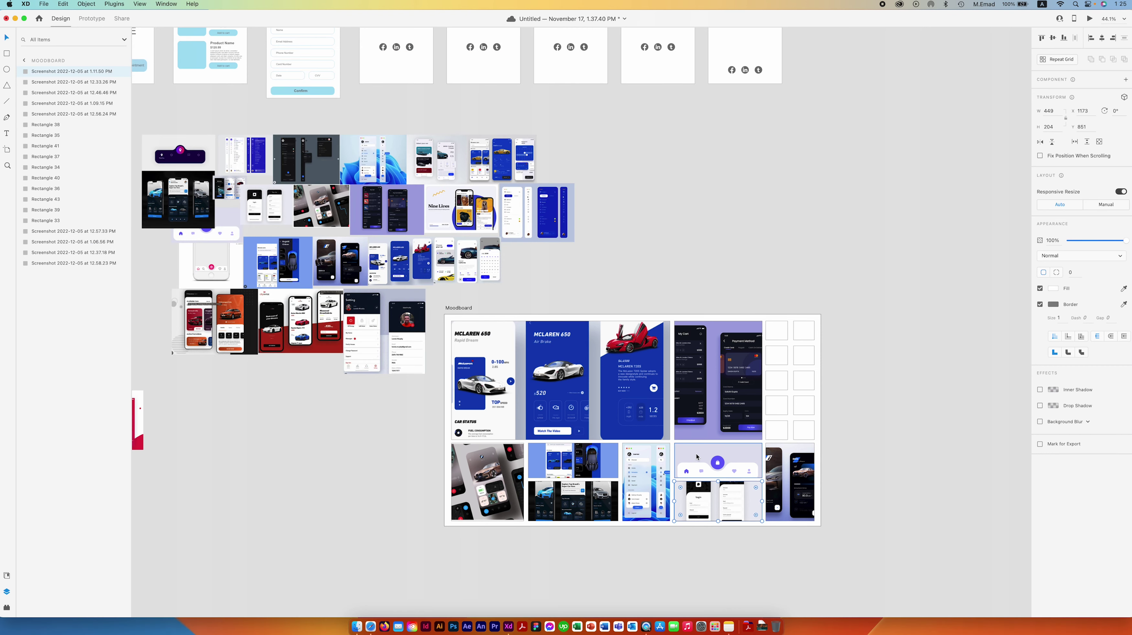
{"action": "left_click", "coordinate": [569, 294]}
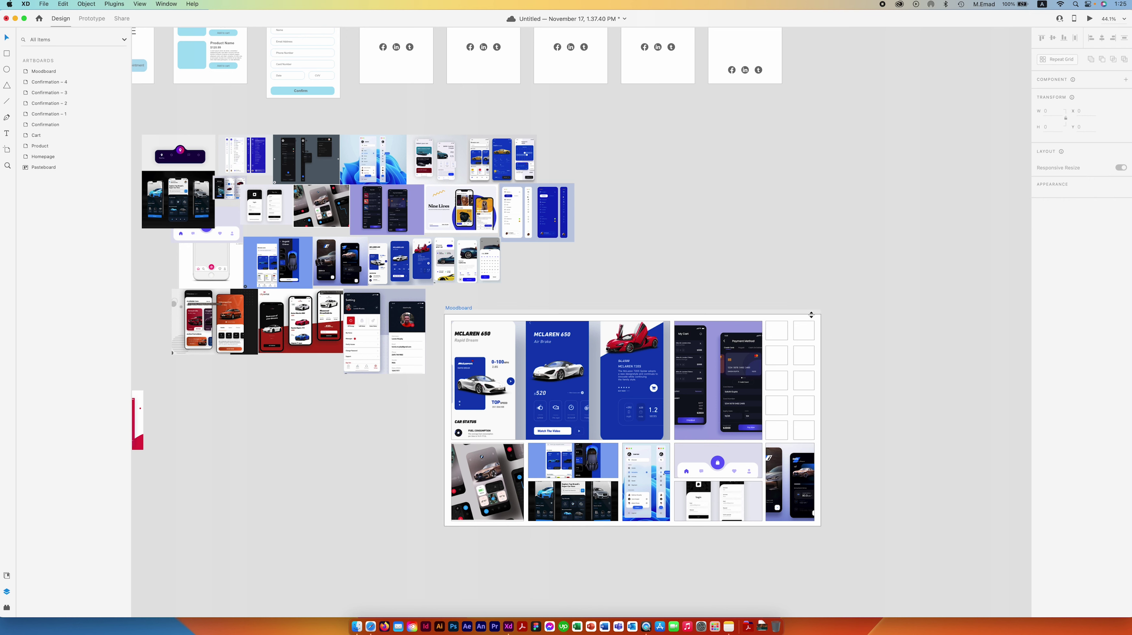
Eyedropper dark blue, violet and light blue from the screenshots into the top three left swatches
{"action": "left_click", "coordinate": [785, 334]}
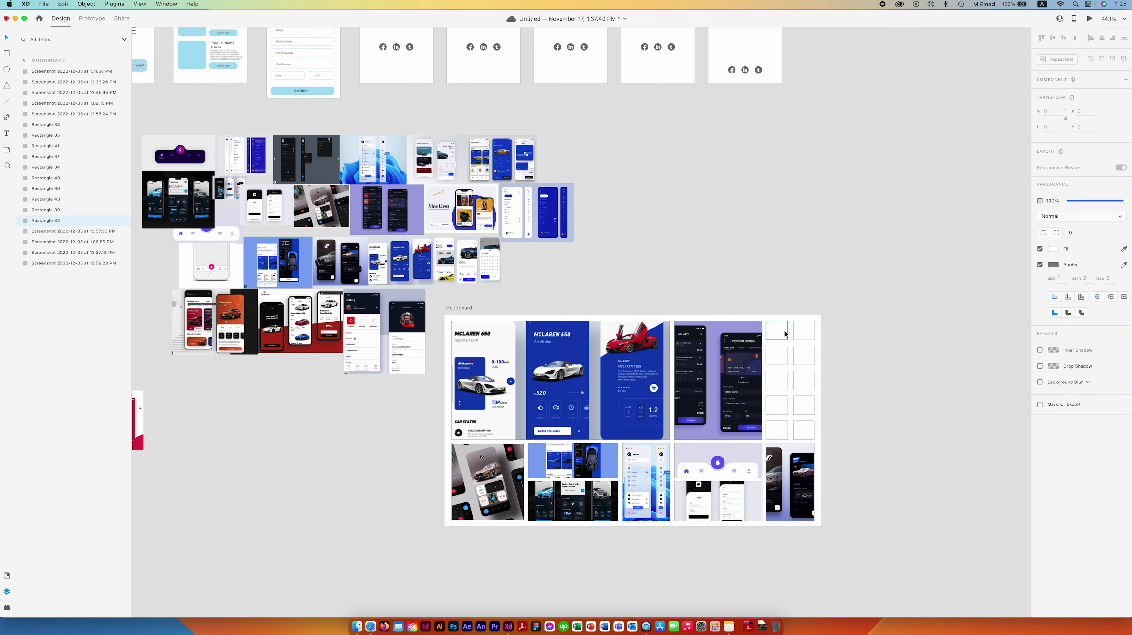
{"action": "scroll", "coordinate": [785, 333], "scroll_direction": "up", "scroll_amount": 5}
{"action": "scroll", "coordinate": [587, 250], "scroll_direction": "down", "scroll_amount": 3}
{"action": "scroll", "coordinate": [586, 250], "scroll_direction": "right", "scroll_amount": 5}
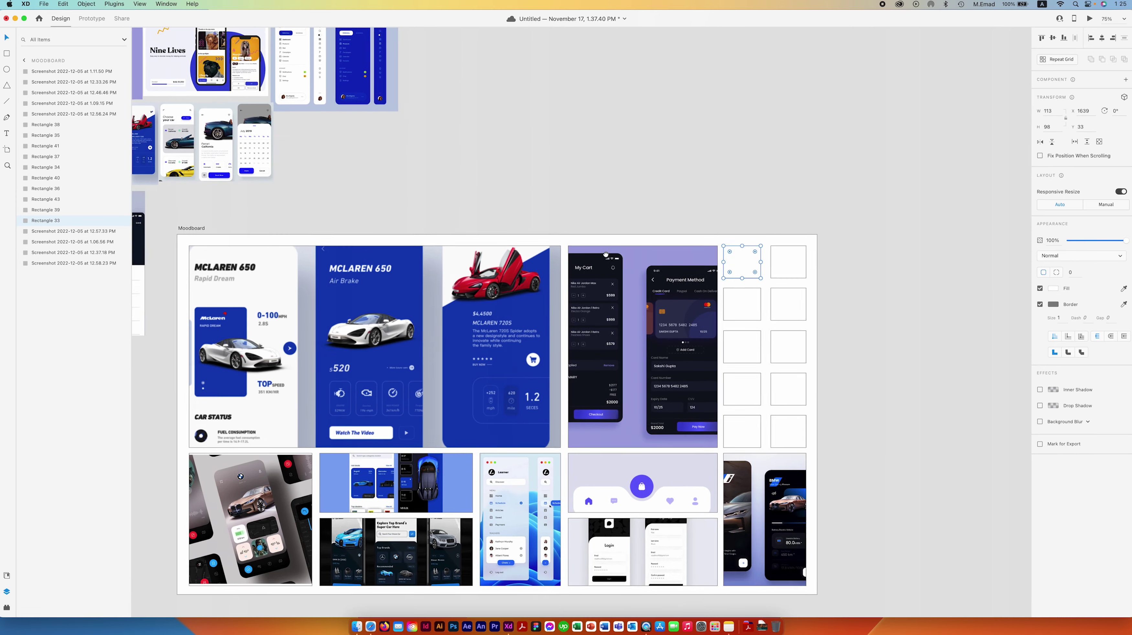
{"action": "left_click", "coordinate": [1123, 288]}
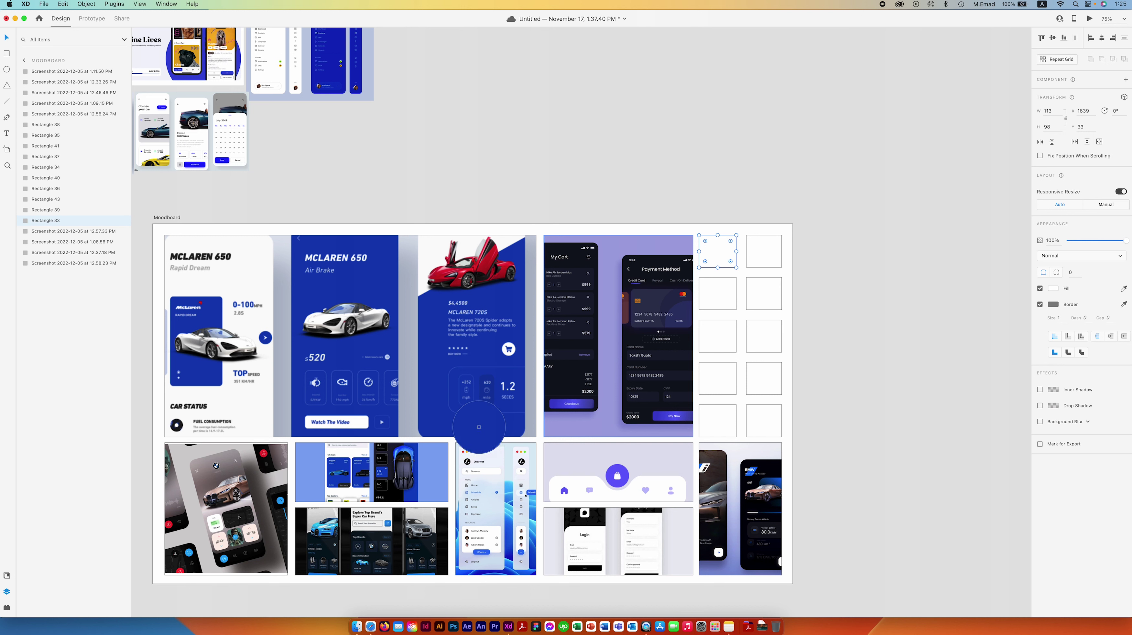
{"action": "left_click", "coordinate": [483, 431]}
{"action": "left_click", "coordinate": [704, 293]}
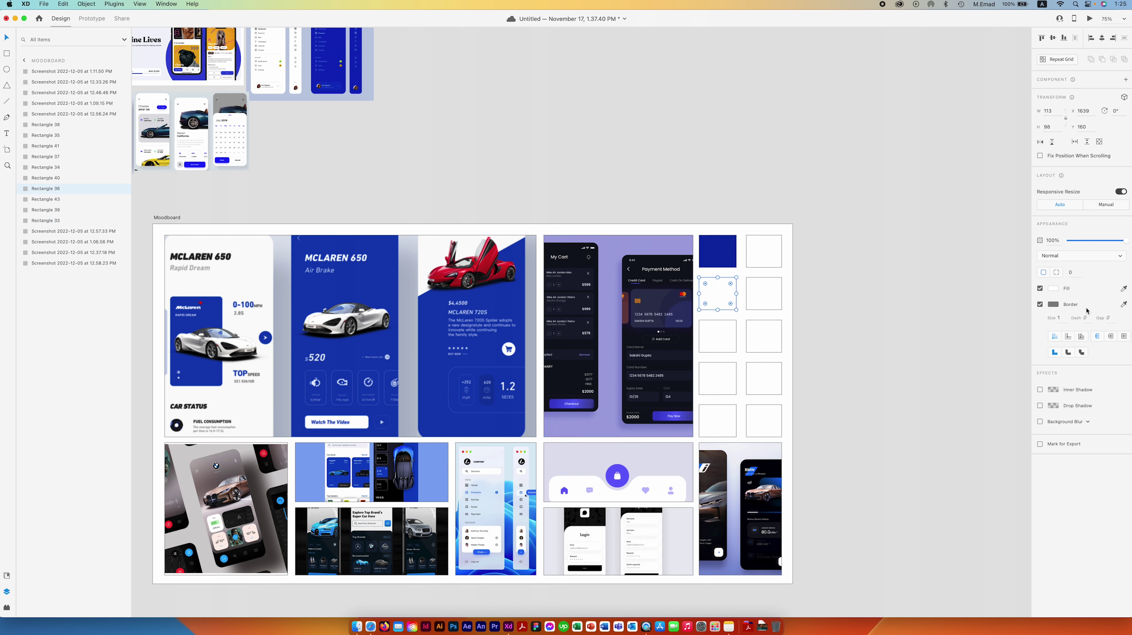
{"action": "left_click", "coordinate": [1125, 289]}
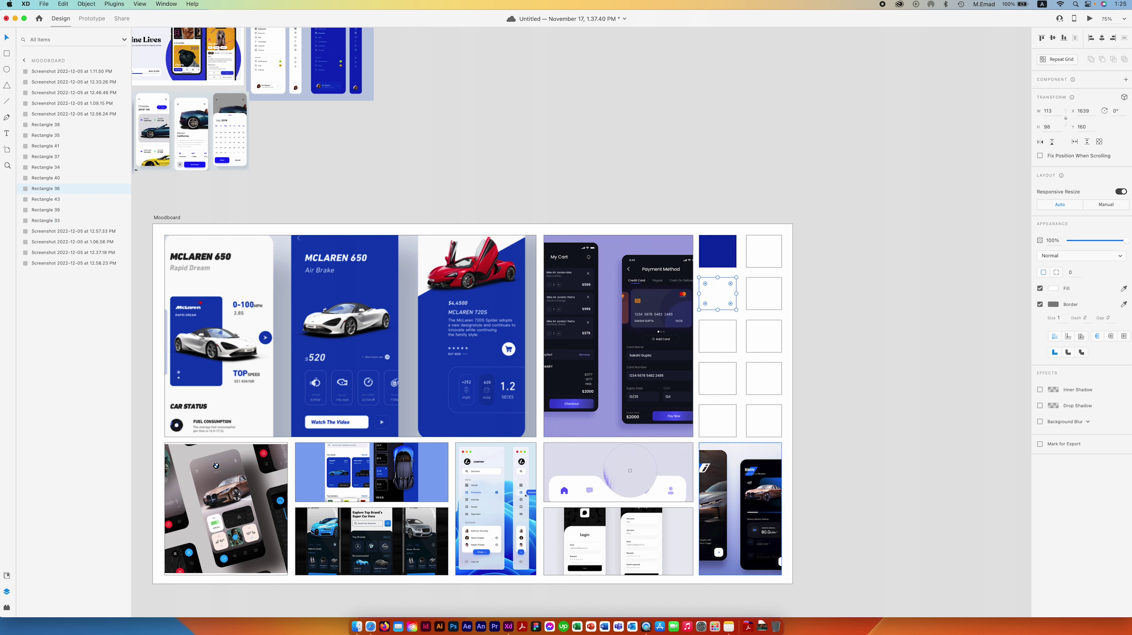
{"action": "left_click", "coordinate": [626, 471]}
{"action": "left_click", "coordinate": [718, 336]}
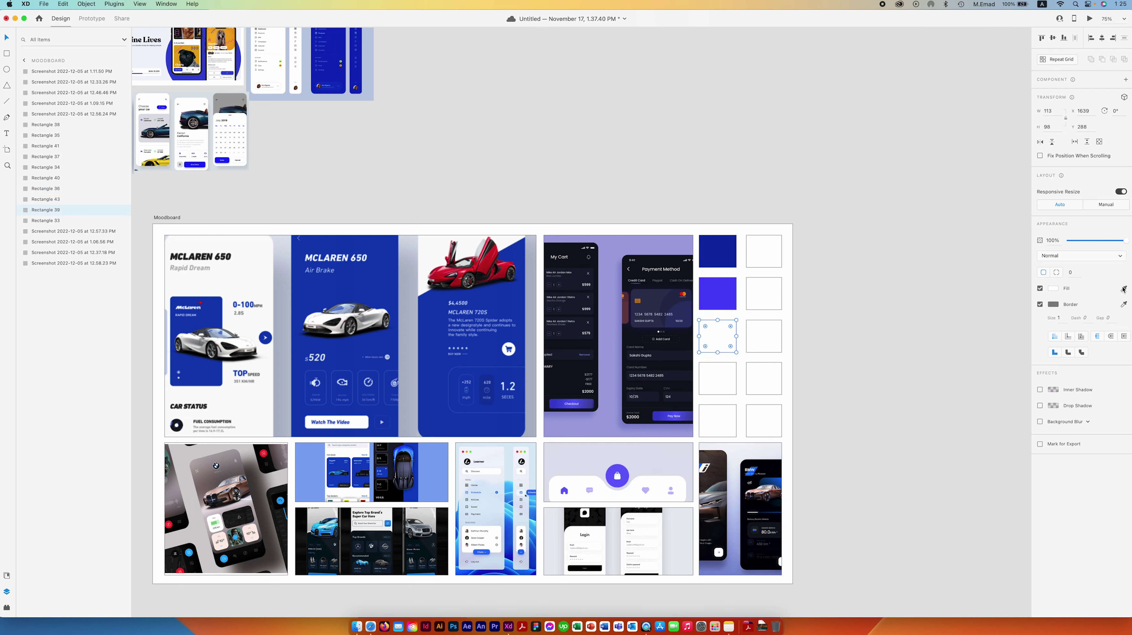
{"action": "left_click", "coordinate": [1123, 289]}
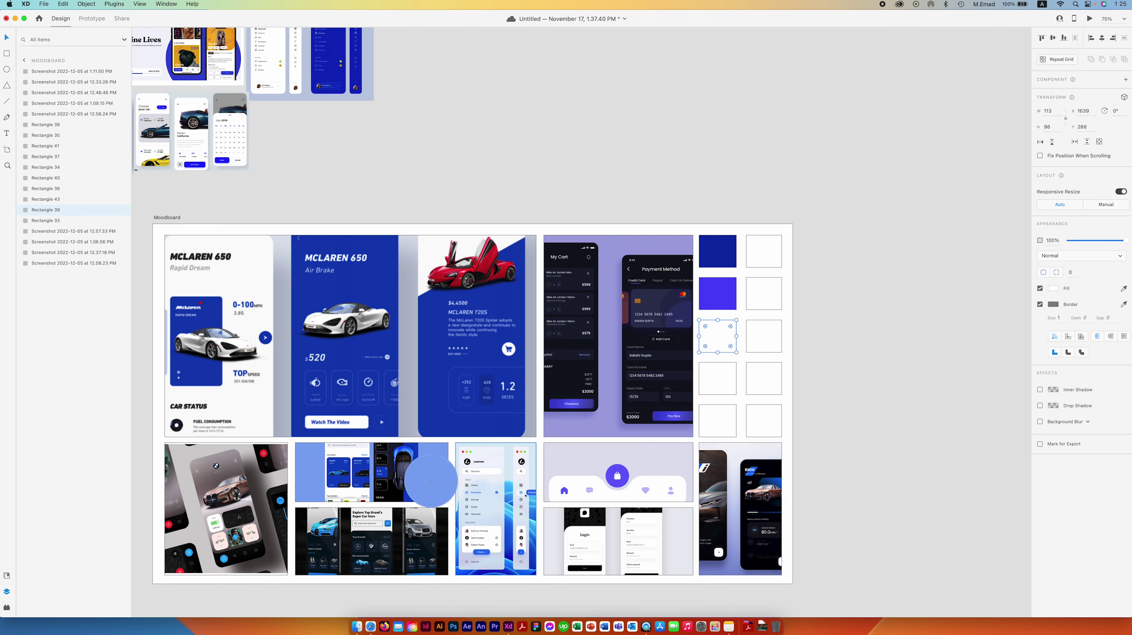
{"action": "left_click", "coordinate": [424, 479]}
Fill the lower left swatches with bright blue and dark navy, and the top-right with near-black
{"action": "left_click", "coordinate": [733, 370]}
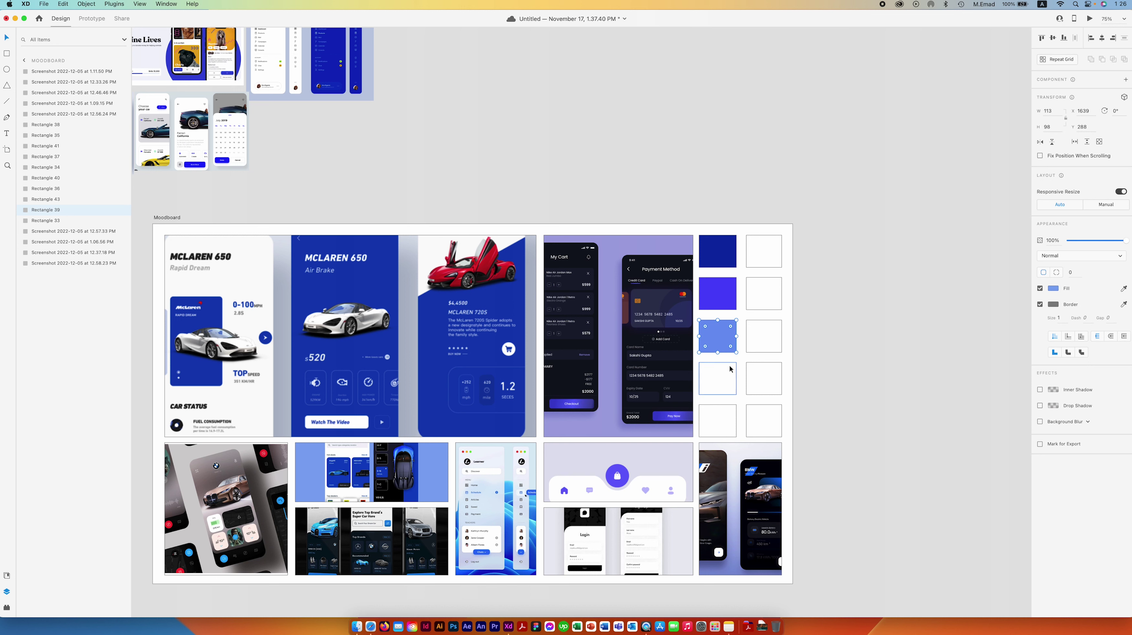
{"action": "key", "text": "i"}
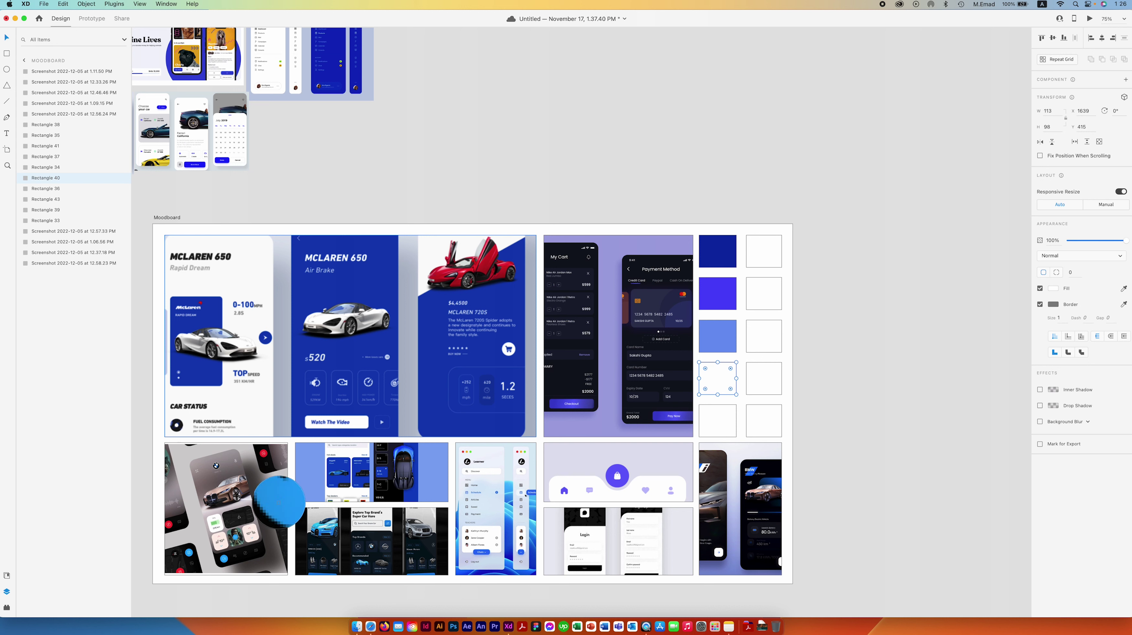
{"action": "left_click", "coordinate": [278, 503]}
{"action": "left_click", "coordinate": [733, 415]}
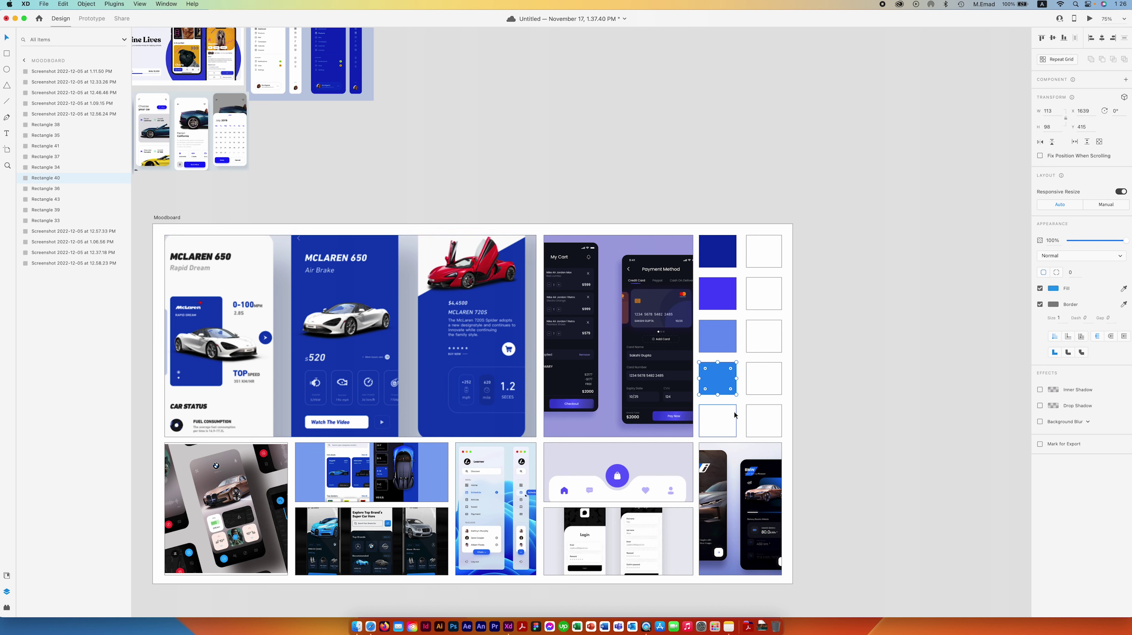
{"action": "left_click", "coordinate": [1124, 290]}
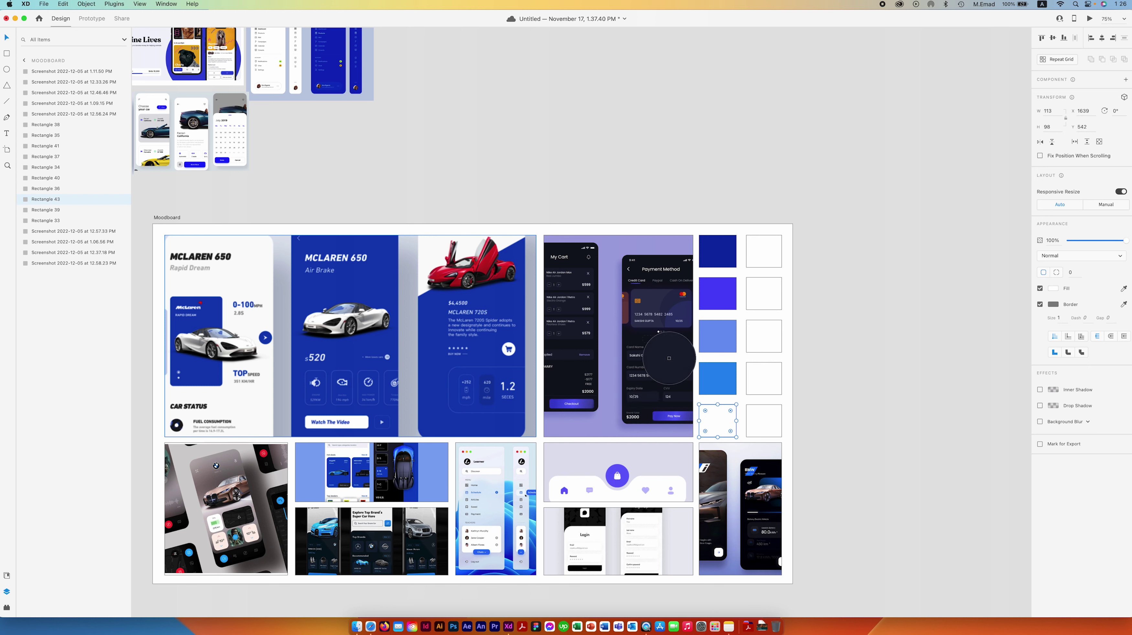
{"action": "left_click", "coordinate": [670, 362]}
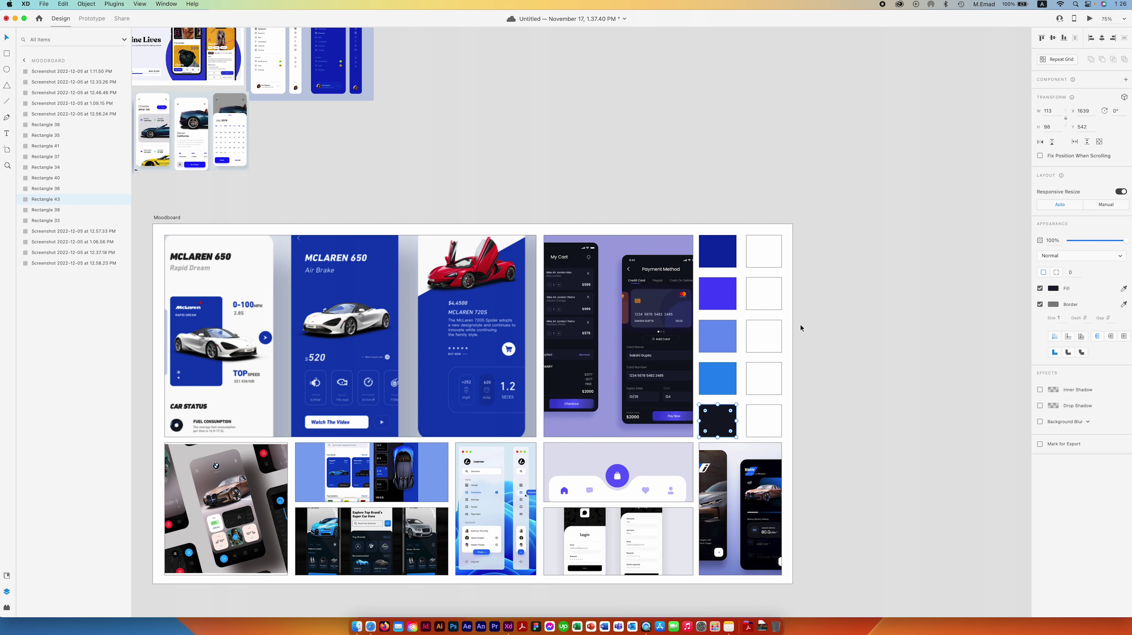
{"action": "left_click", "coordinate": [834, 326]}
{"action": "left_click", "coordinate": [777, 263]}
{"action": "left_click", "coordinate": [377, 533]}
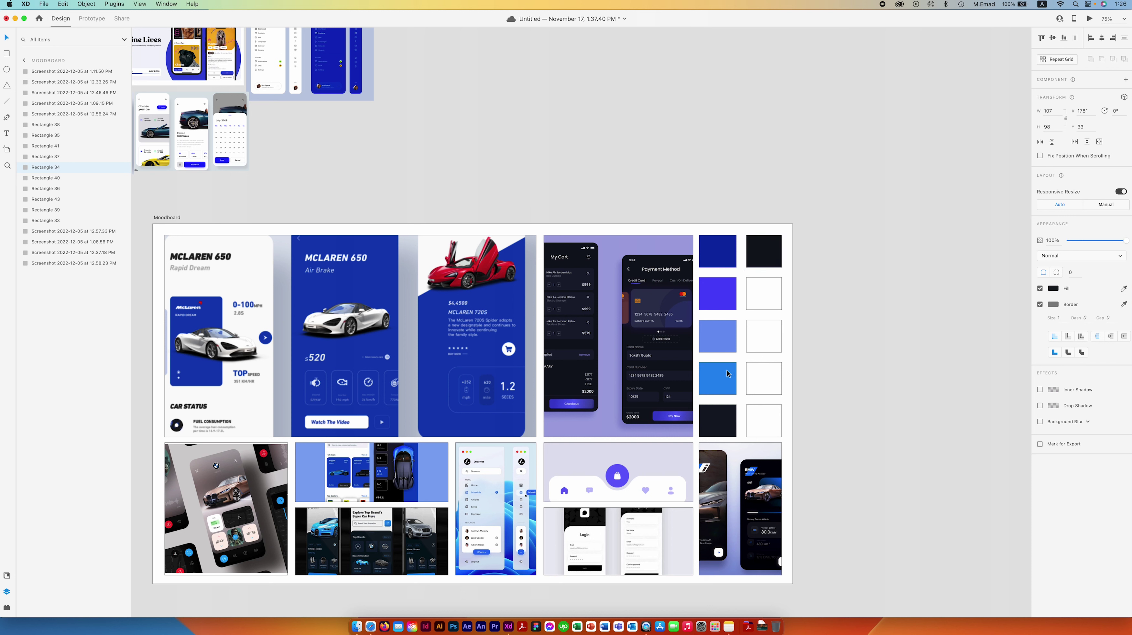
Set the swatch below the near-black one to mid grey and the next to sampled orange
{"action": "left_click", "coordinate": [763, 293]}
{"action": "left_click", "coordinate": [1053, 288]}
{"action": "left_click_drag", "start_coordinate": [951, 284], "coordinate": [937, 289]}
{"action": "left_click", "coordinate": [772, 333]}
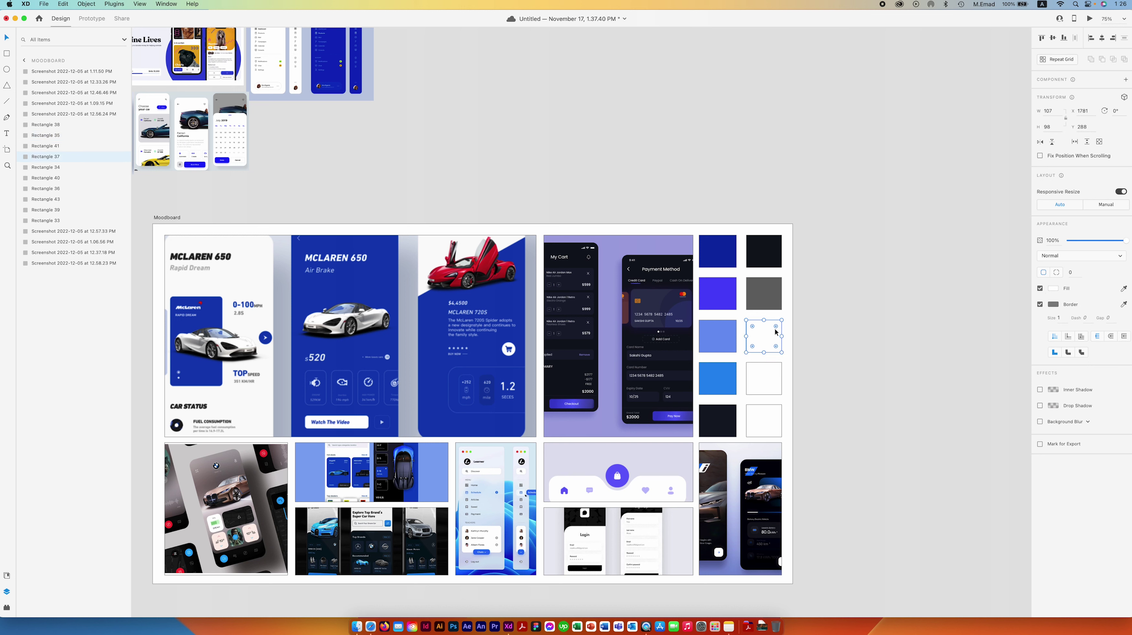
{"action": "left_click", "coordinate": [1053, 289]}
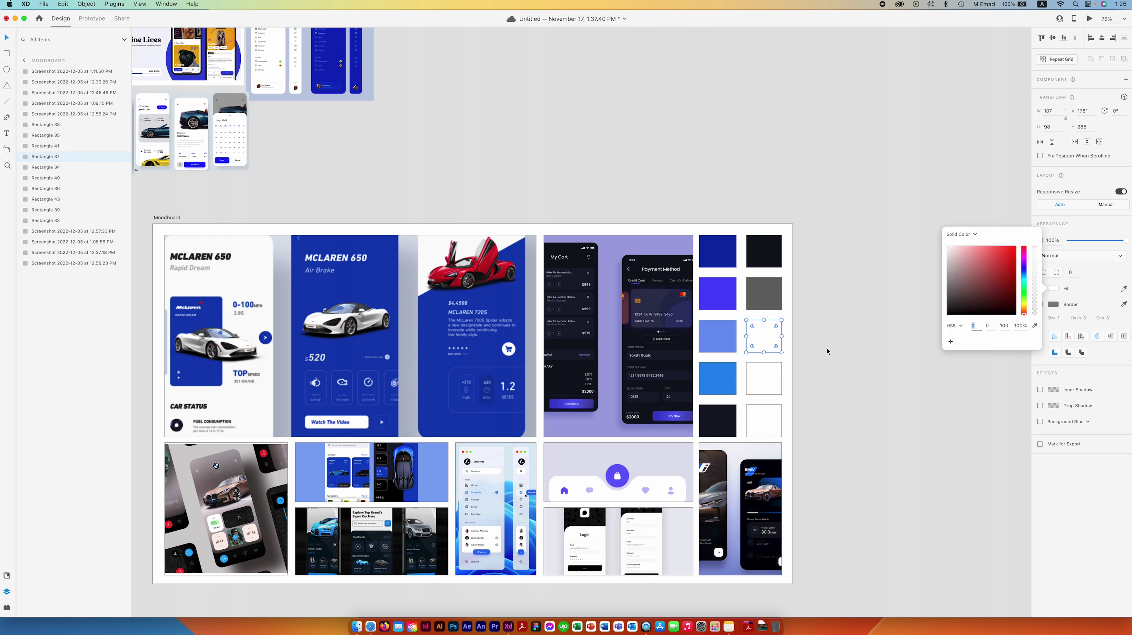
{"action": "left_click", "coordinate": [1034, 325]}
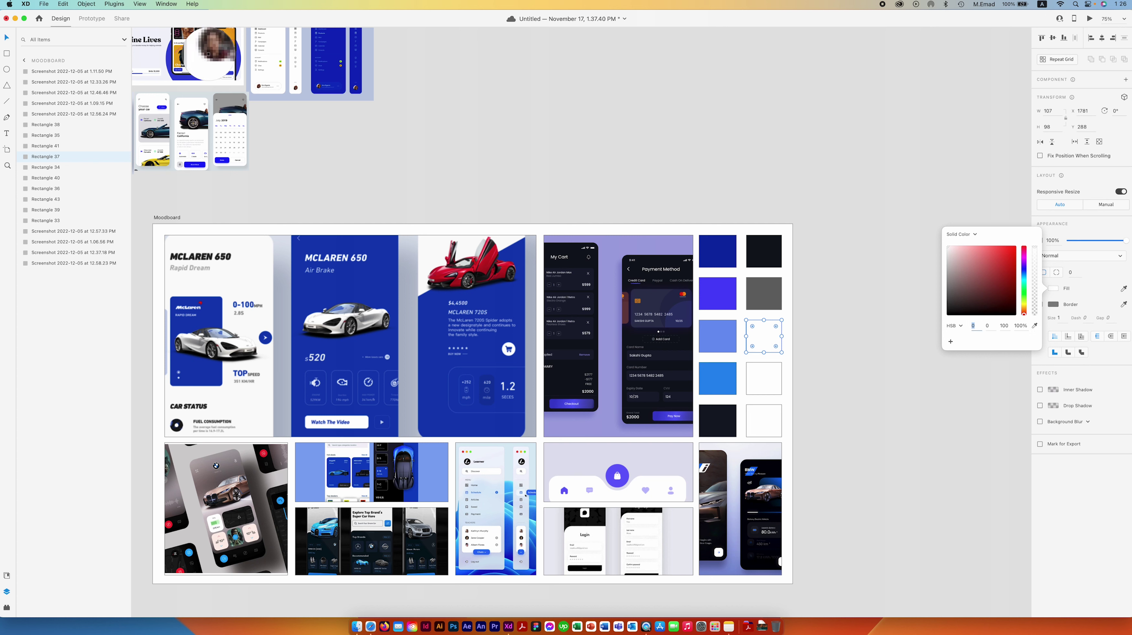
{"action": "left_click", "coordinate": [201, 55]}
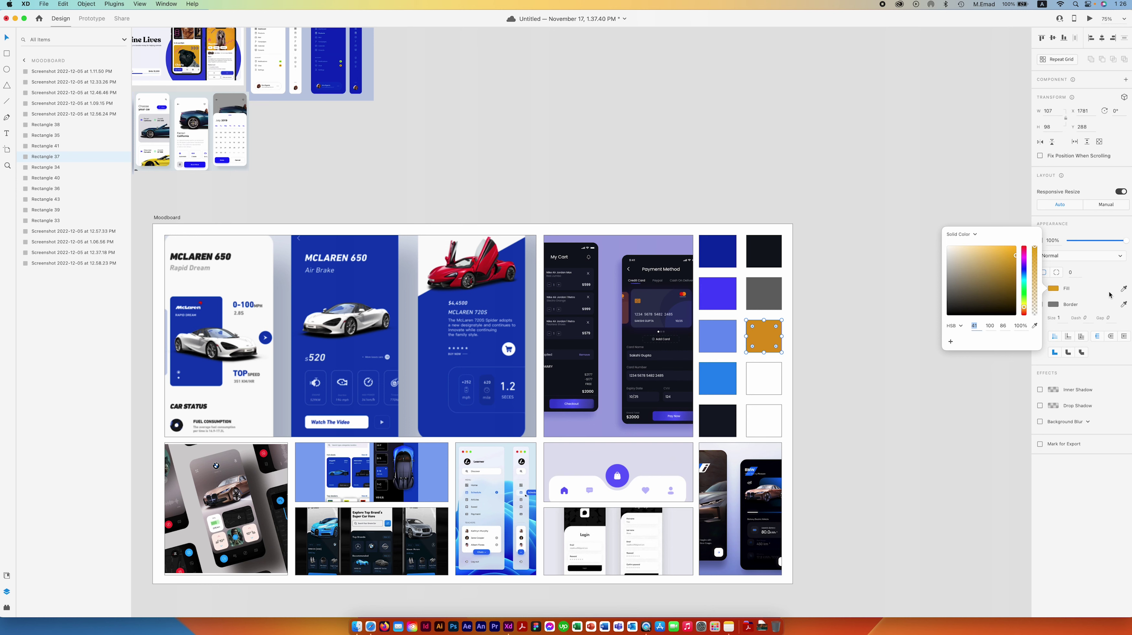
Sample dark red and bright red from the car screenshots into the last two swatches
{"action": "left_click", "coordinate": [772, 385]}
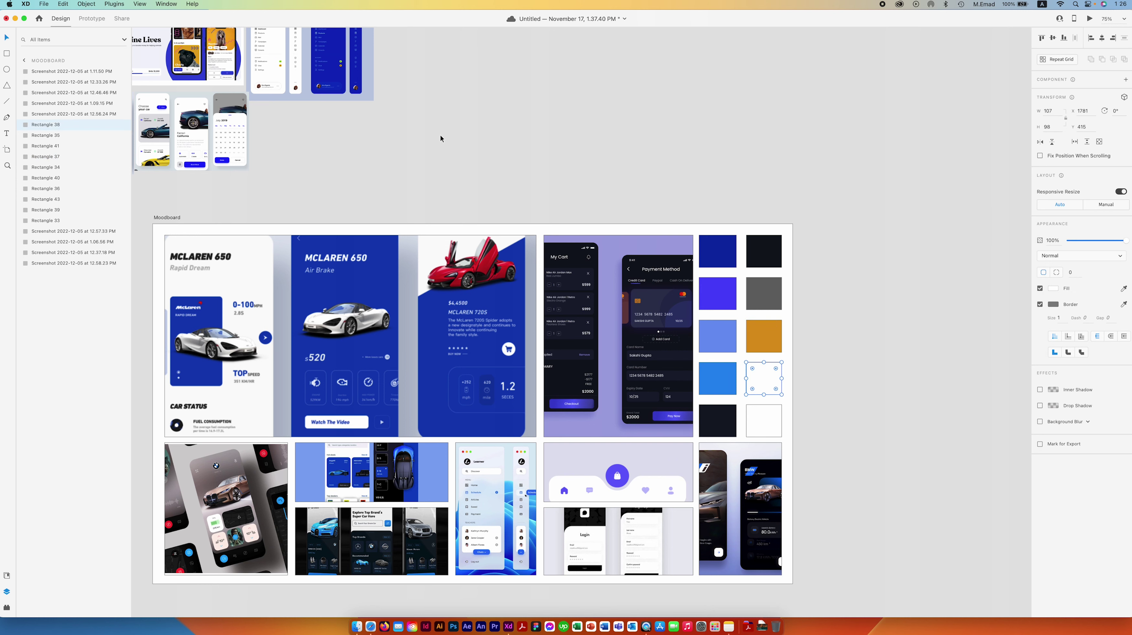
{"action": "scroll", "coordinate": [441, 135], "scroll_direction": "left", "scroll_amount": 6}
{"action": "scroll", "coordinate": [440, 135], "scroll_direction": "up", "scroll_amount": 2}
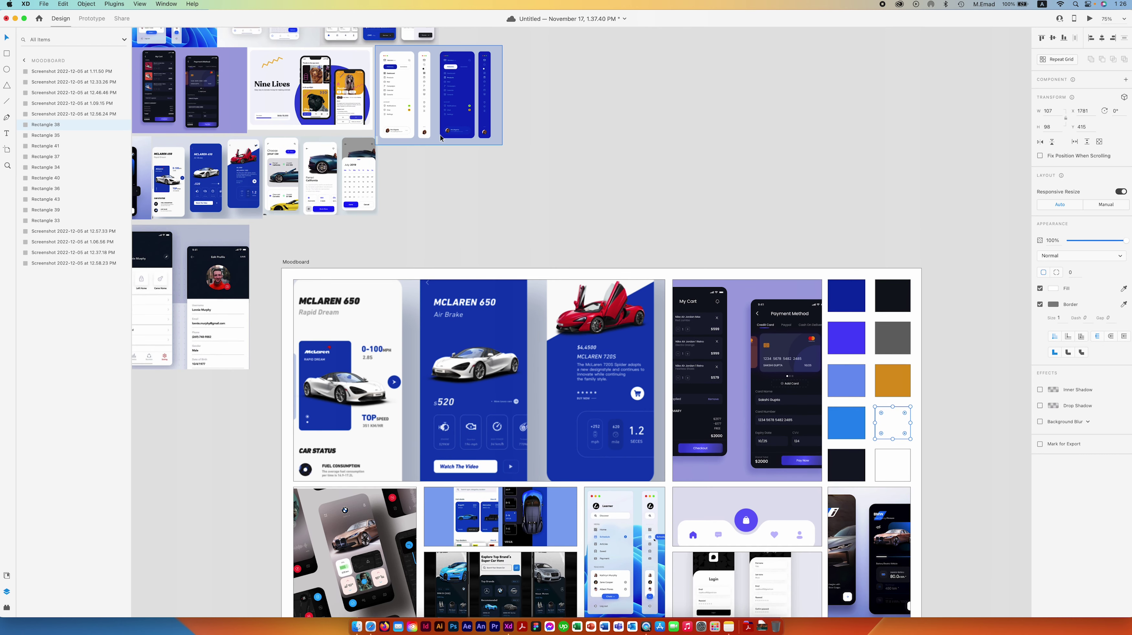
{"action": "scroll", "coordinate": [441, 138], "scroll_direction": "down", "scroll_amount": 1}
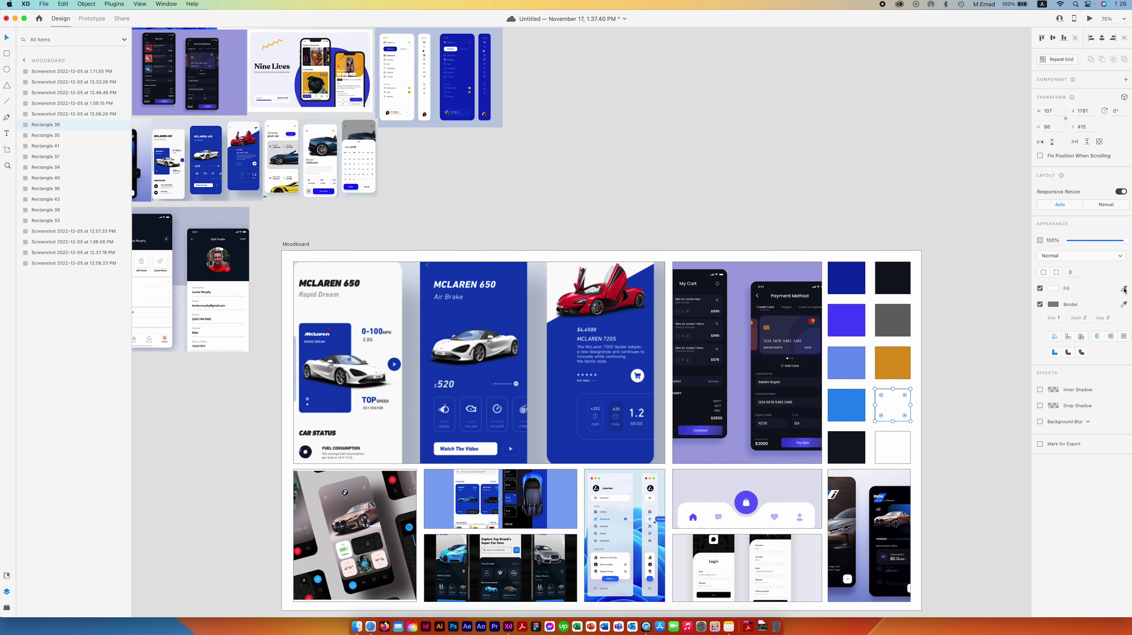
{"action": "left_click", "coordinate": [1124, 290]}
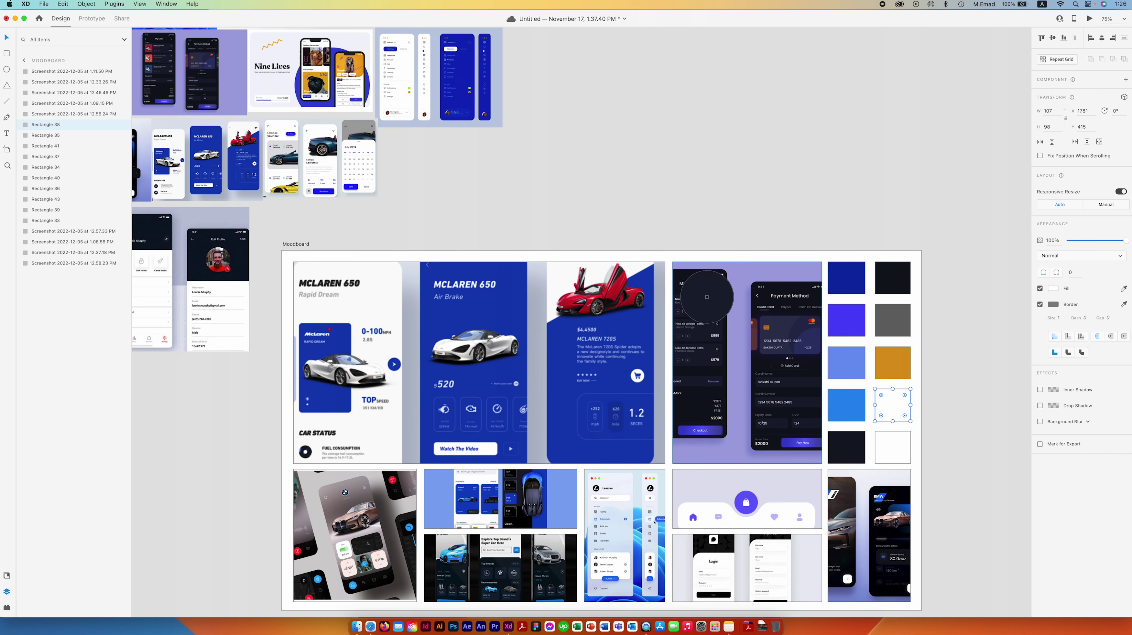
{"action": "left_click", "coordinate": [615, 293]}
{"action": "left_click", "coordinate": [905, 442]}
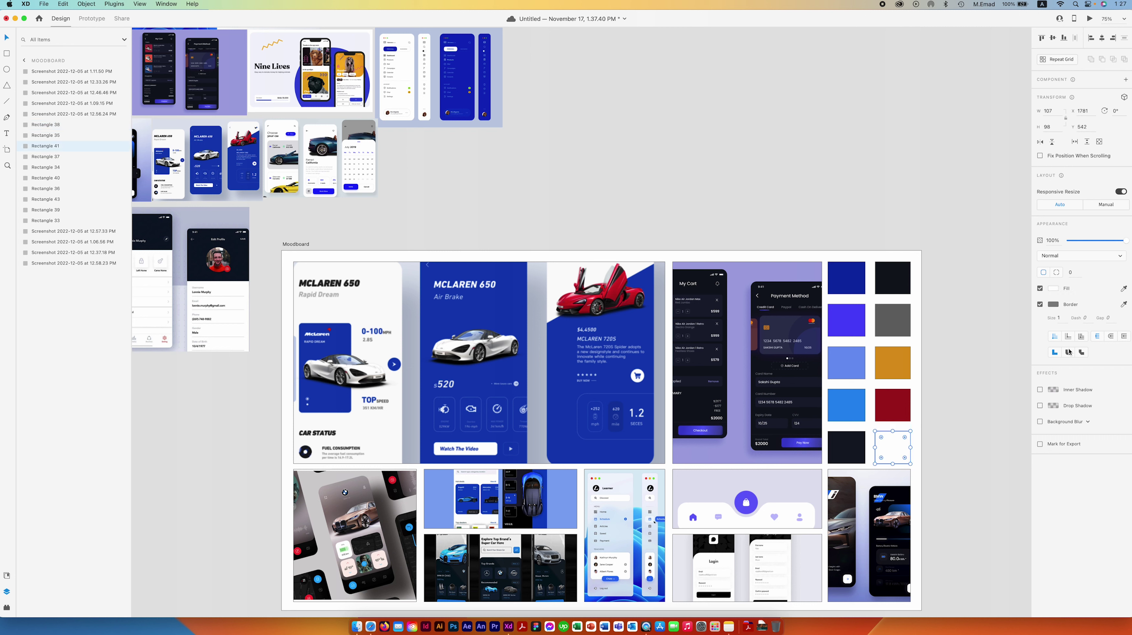
{"action": "left_click", "coordinate": [1123, 289]}
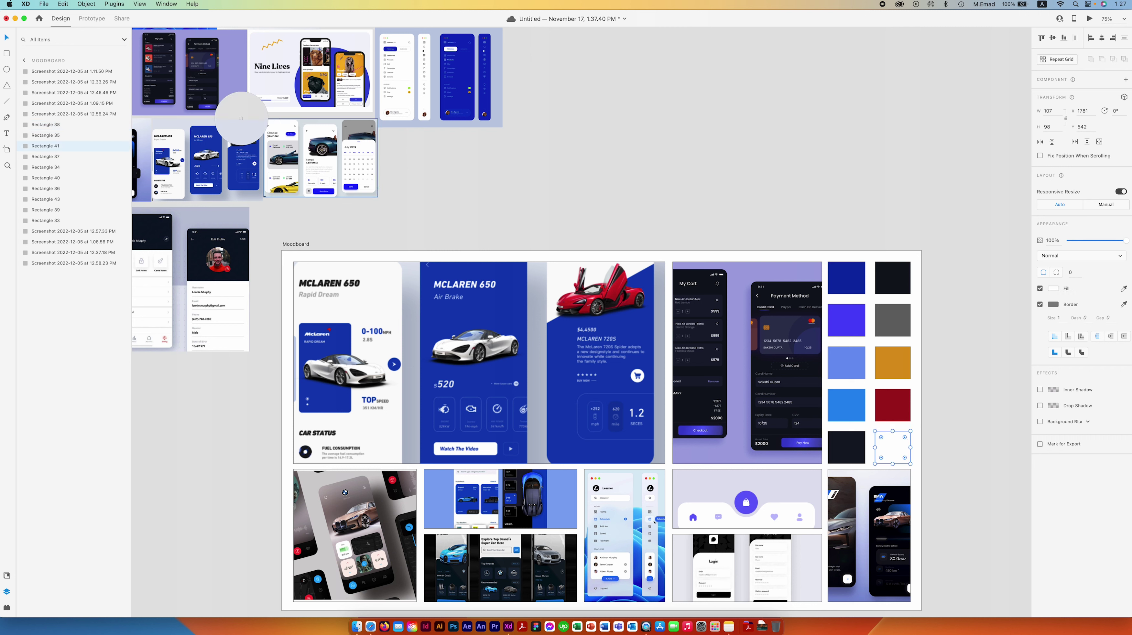
{"action": "left_click", "coordinate": [151, 56]}
{"action": "left_click", "coordinate": [536, 131]}
{"action": "key", "text": "super+minus"}
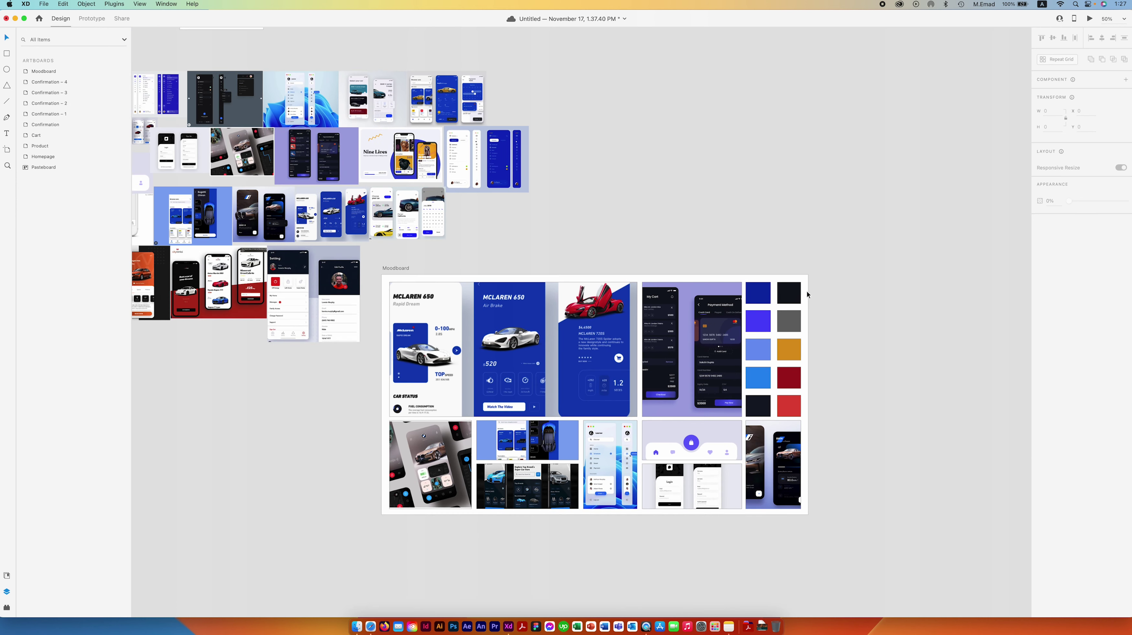
Shrink the login screenshot in the Moodboard's bottom row to fit its cell
{"action": "left_click_drag", "start_coordinate": [807, 290], "coordinate": [744, 419]}
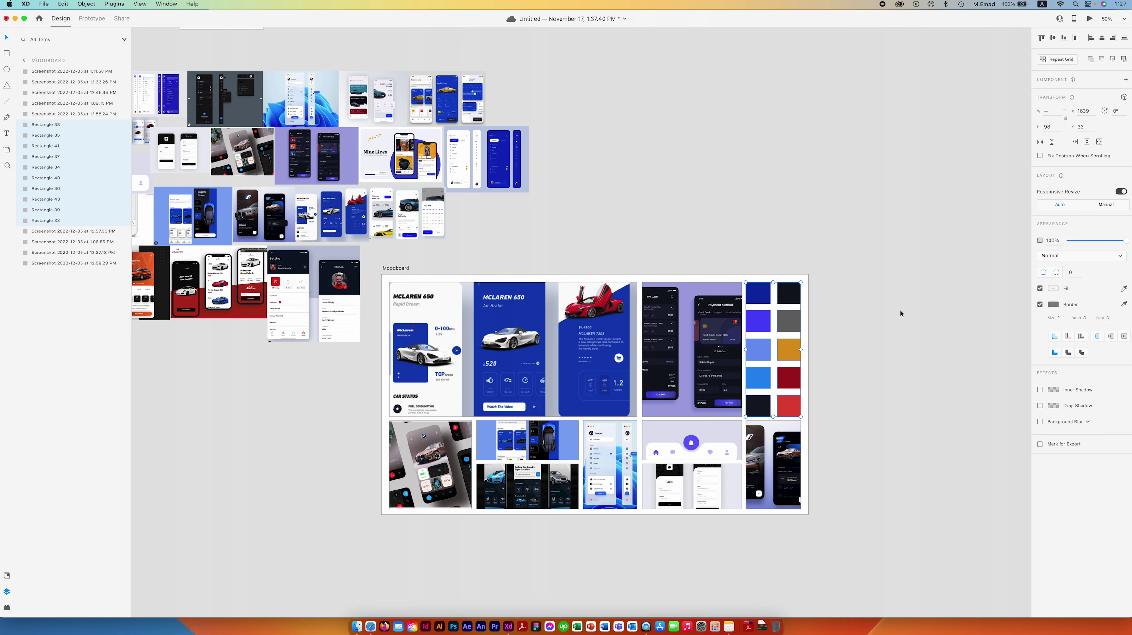
{"action": "key", "text": "super+equal"}
{"action": "left_click_drag", "start_coordinate": [771, 320], "coordinate": [796, 275]}
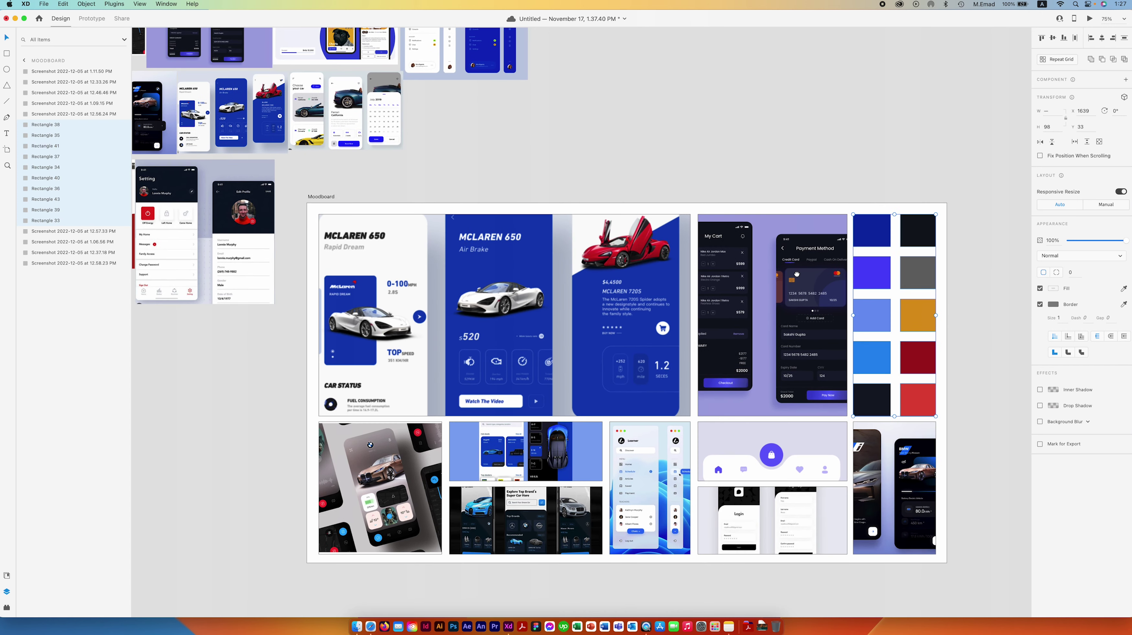
{"action": "left_click", "coordinate": [739, 161]}
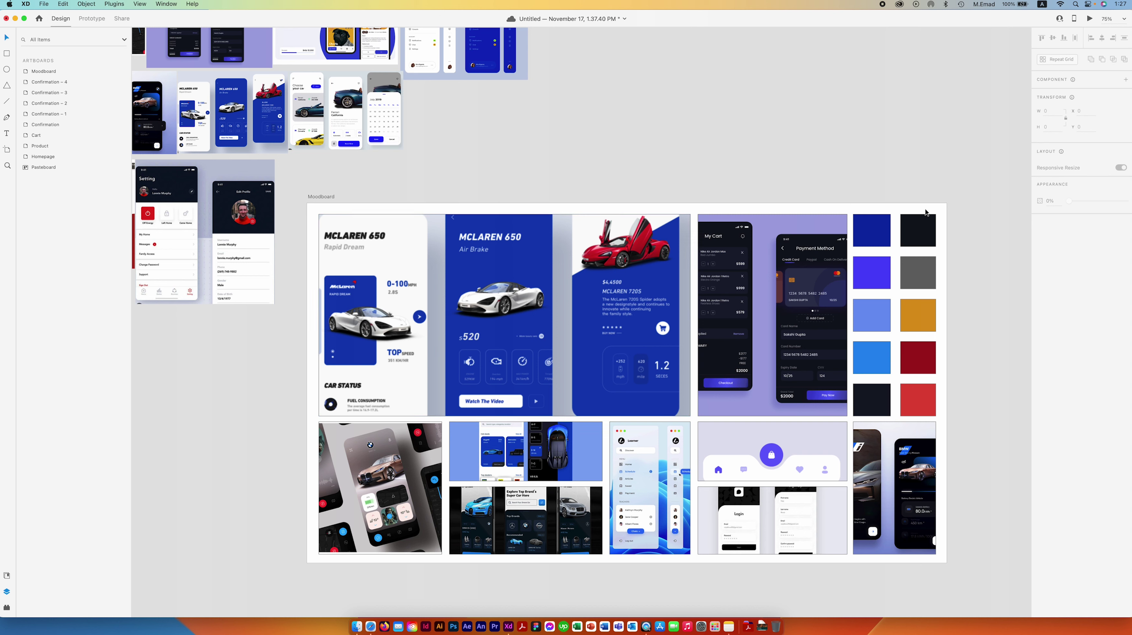
{"action": "left_click_drag", "start_coordinate": [956, 212], "coordinate": [431, 499]}
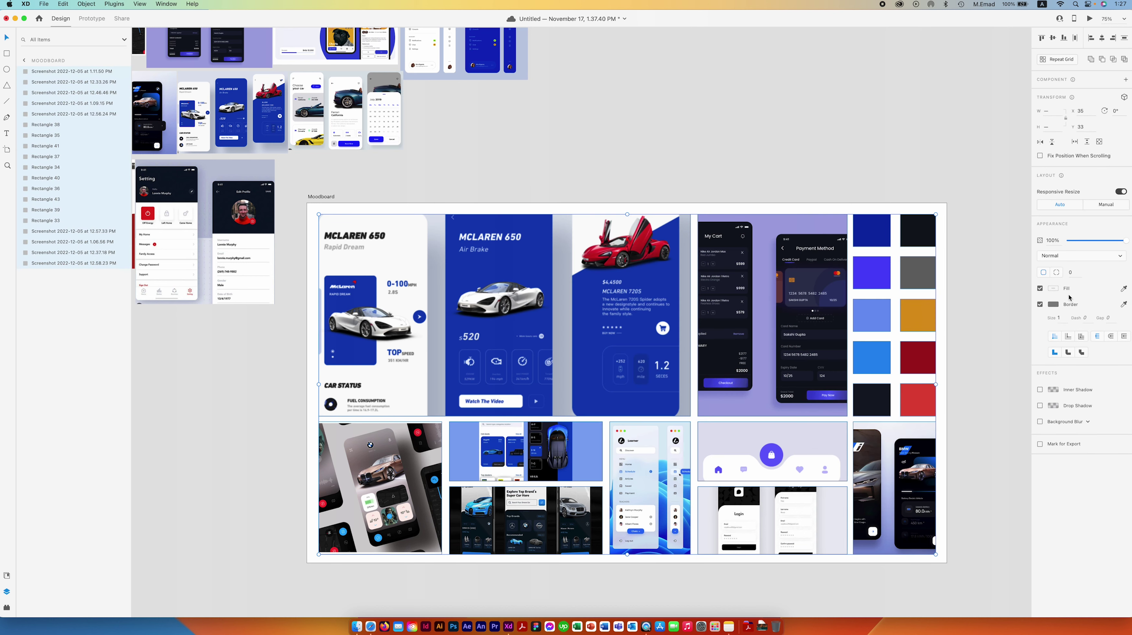
{"action": "left_click", "coordinate": [1000, 268]}
{"action": "left_click_drag", "start_coordinate": [761, 454], "coordinate": [762, 494]}
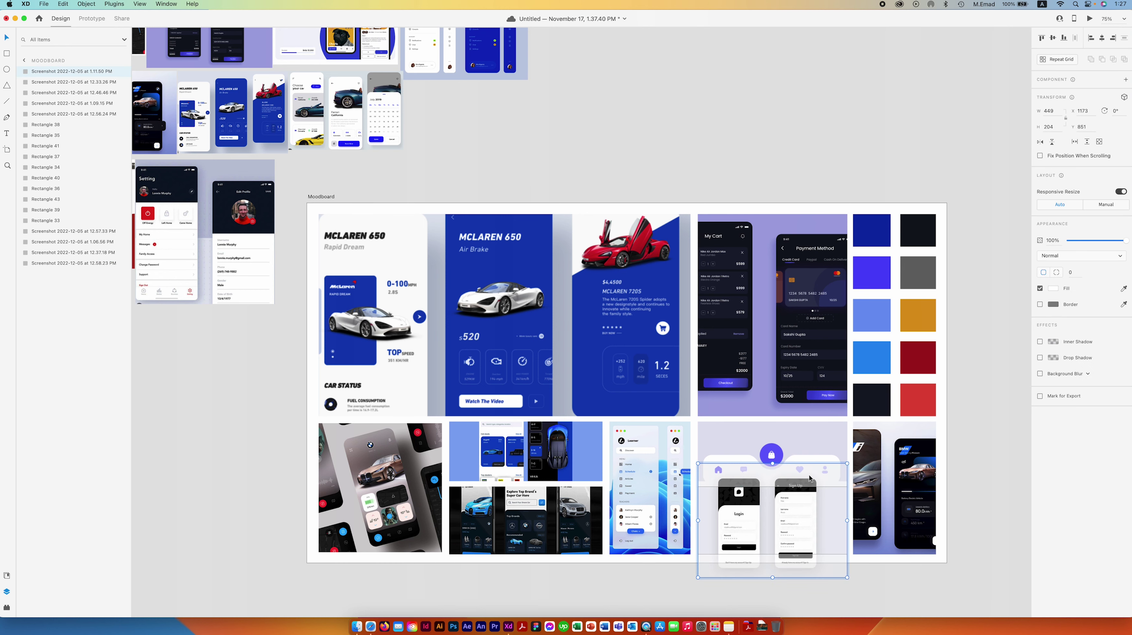
{"action": "left_click_drag", "start_coordinate": [847, 463], "coordinate": [823, 482]}
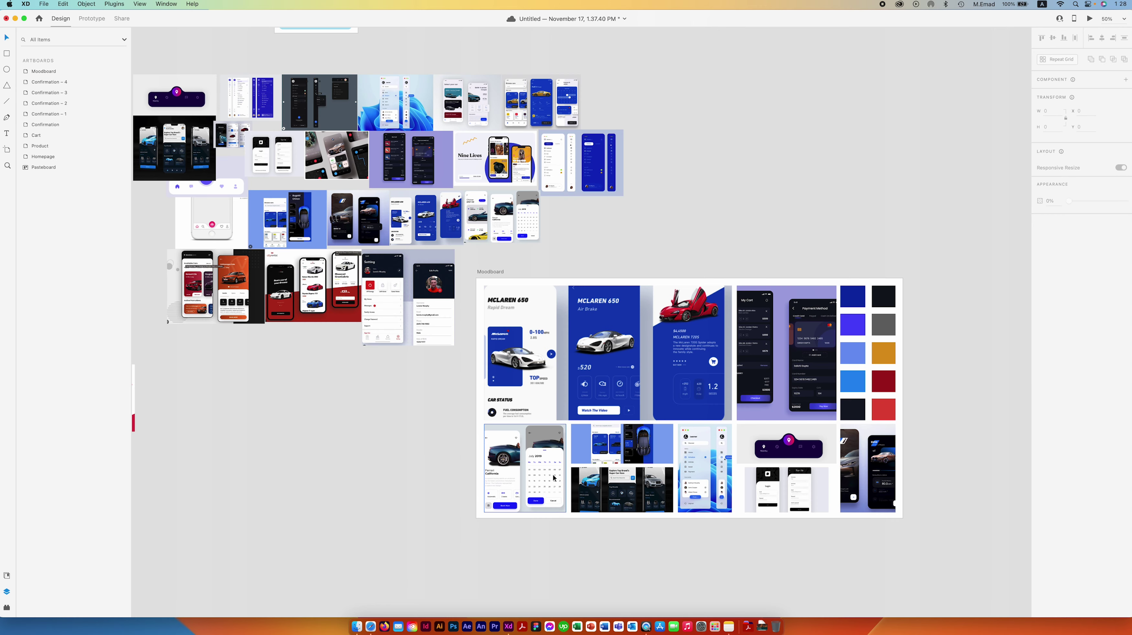
Move the Moodboard artboard to the right of the loose screenshots
{"action": "key", "text": "super+minus"}
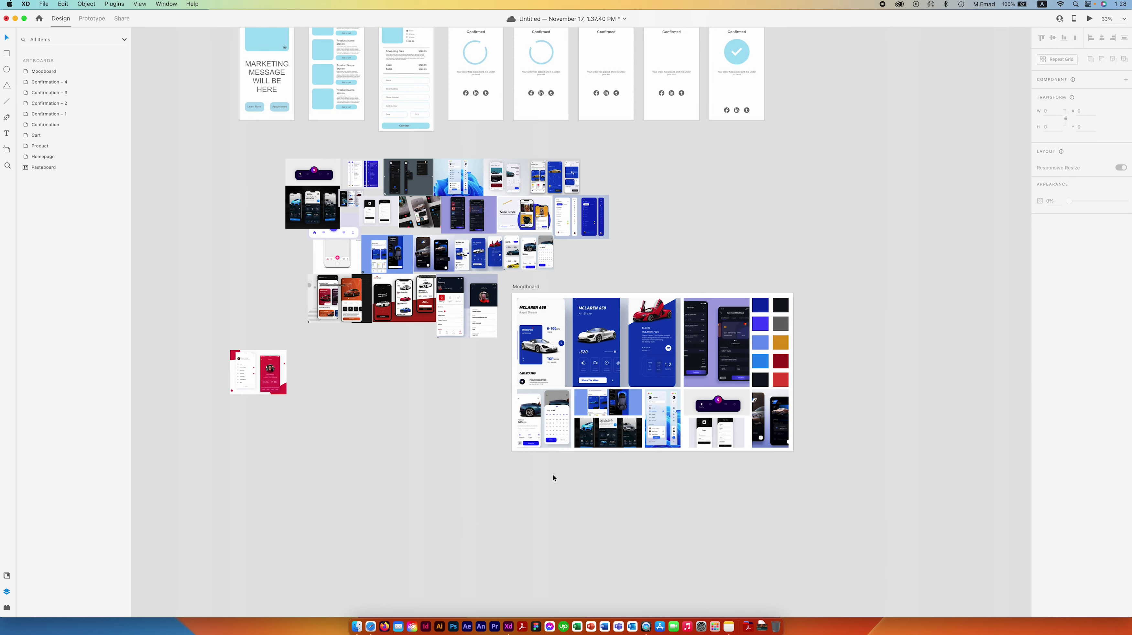
{"action": "left_click_drag", "start_coordinate": [609, 290], "coordinate": [448, 428]}
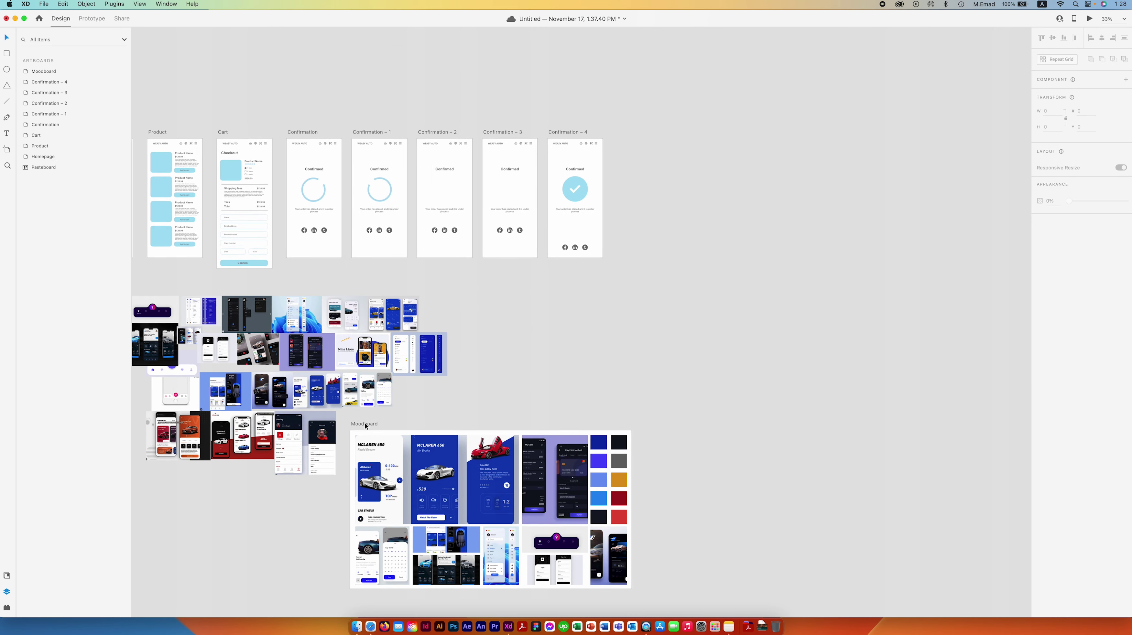
{"action": "left_click_drag", "start_coordinate": [366, 426], "coordinate": [659, 320]}
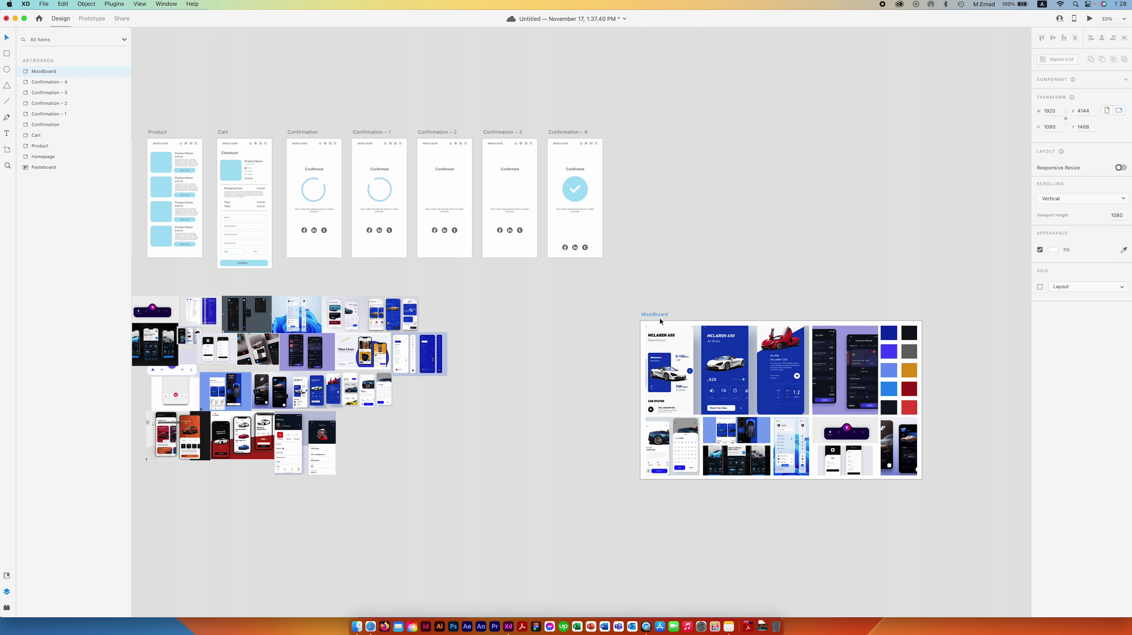
{"action": "left_click_drag", "start_coordinate": [660, 318], "coordinate": [704, 304]}
{"action": "left_click", "coordinate": [572, 294]}
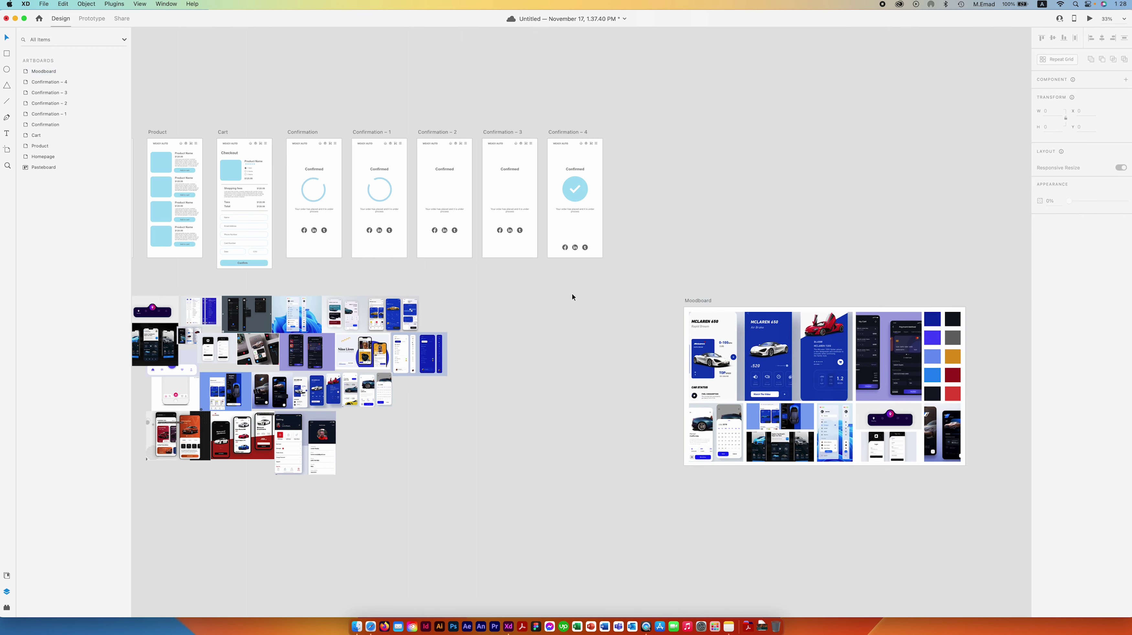
{"action": "left_click_drag", "start_coordinate": [558, 291], "coordinate": [658, 248]}
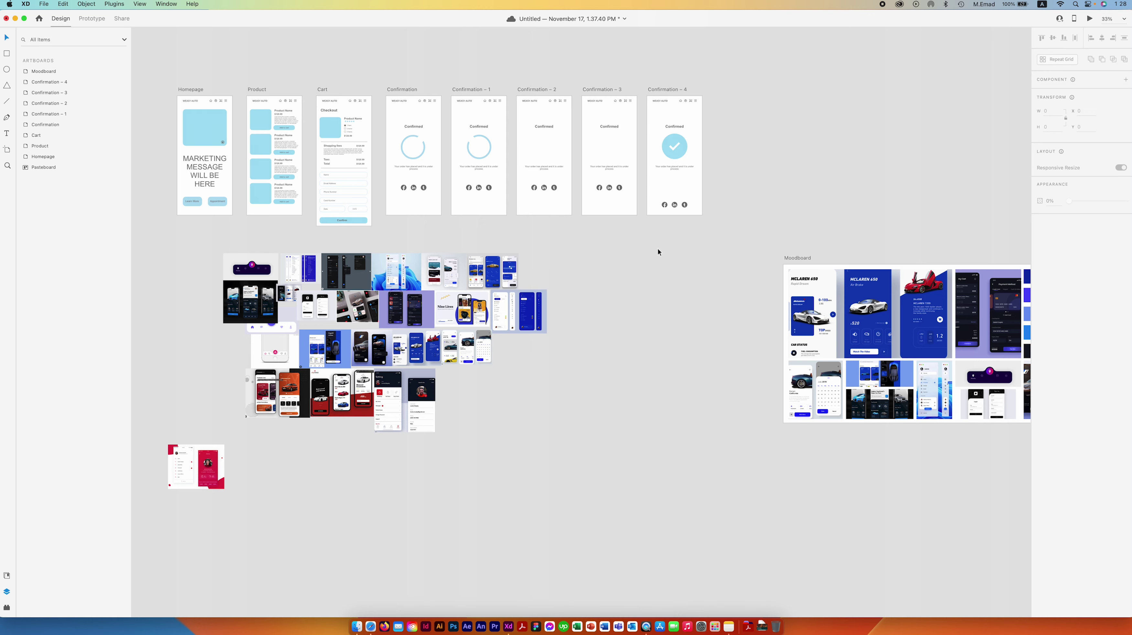